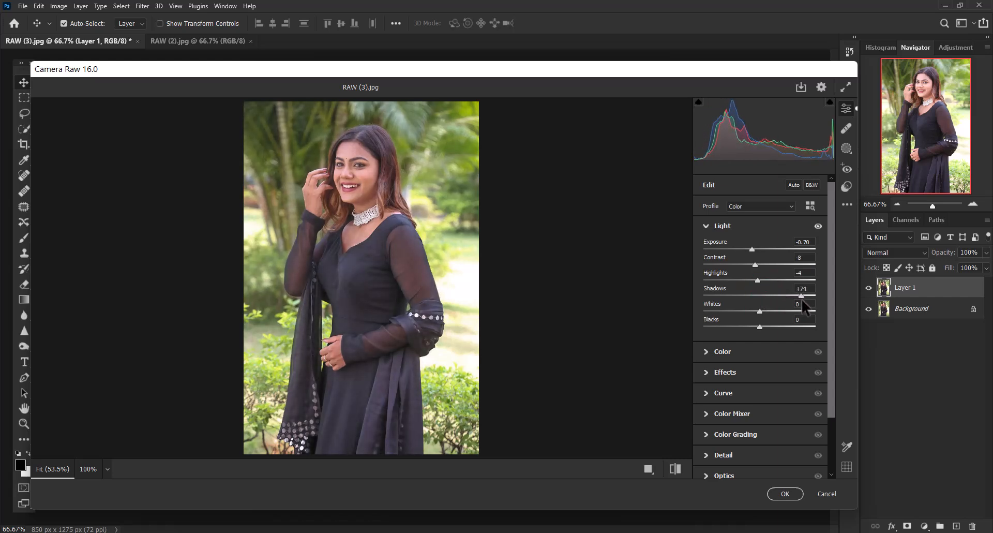
Set Whites to +42 and Blacks to -50 in the Light settings, and compare the image without the Light adjustments
{"action": "left_click", "coordinate": [770, 310]}
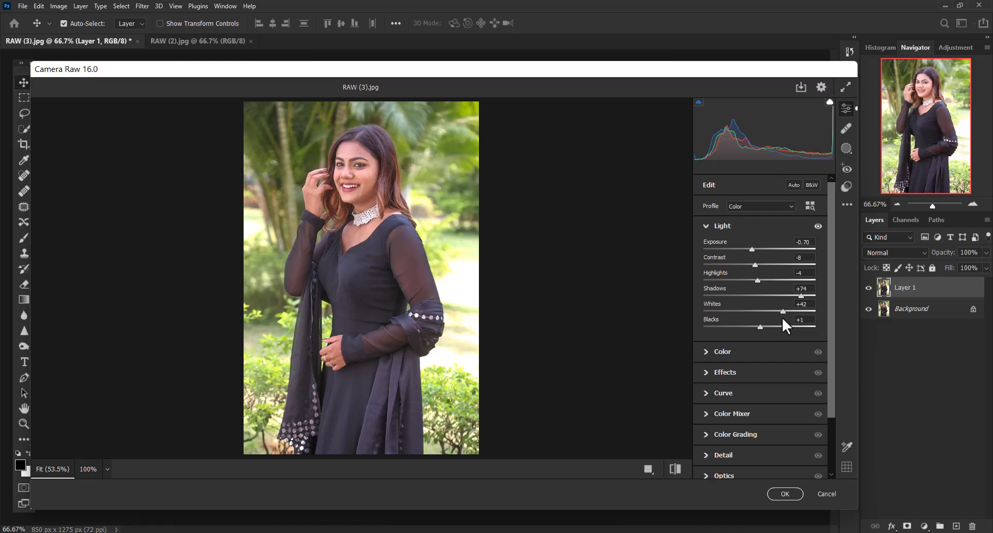
{"action": "left_click_drag", "start_coordinate": [760, 327], "coordinate": [731, 325]}
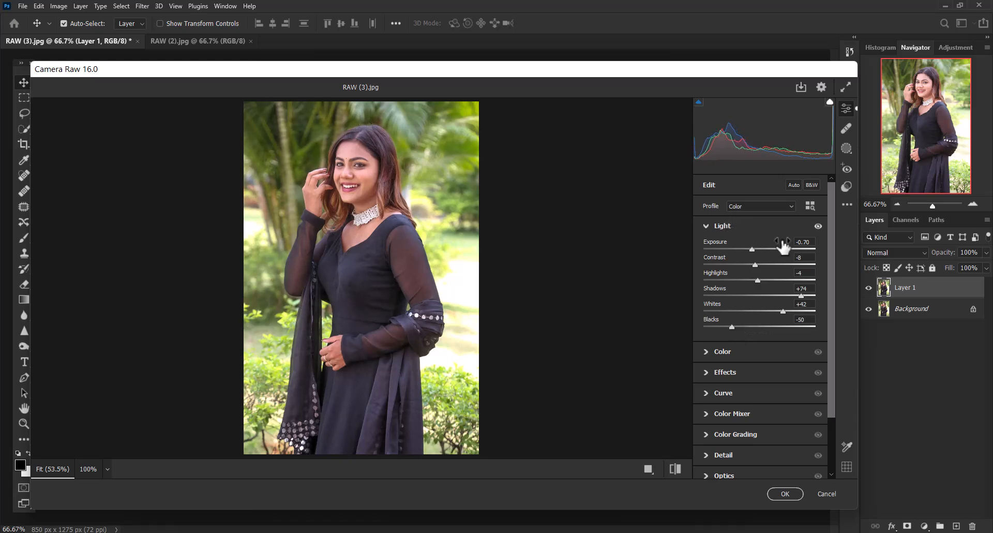
{"action": "left_click", "coordinate": [817, 226]}
{"action": "left_click", "coordinate": [745, 226]}
Set the Temperature to -3 and the Saturation to -36 in the Color settings
{"action": "left_click", "coordinate": [740, 248]}
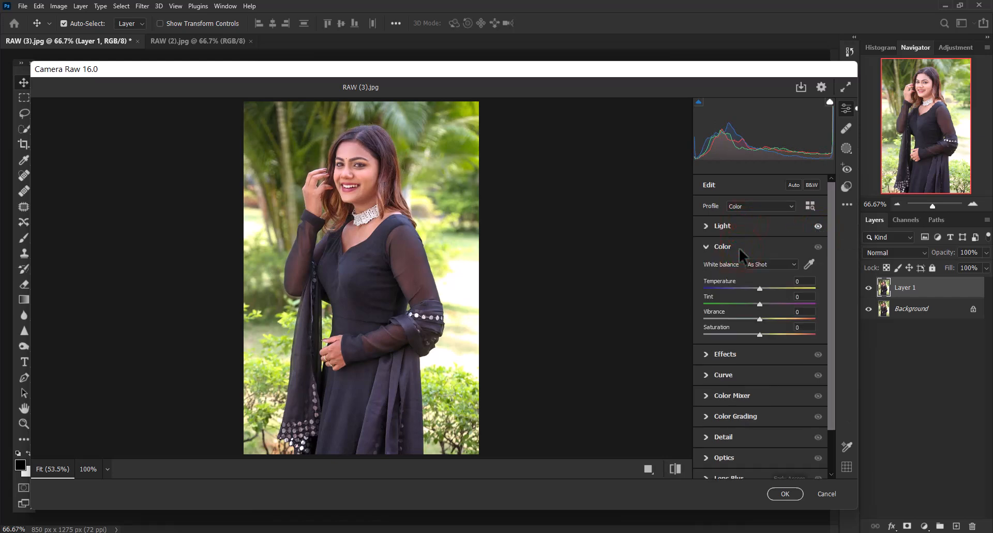
{"action": "left_click_drag", "start_coordinate": [760, 288], "coordinate": [758, 287]}
{"action": "left_click_drag", "start_coordinate": [739, 334], "coordinate": [736, 333]}
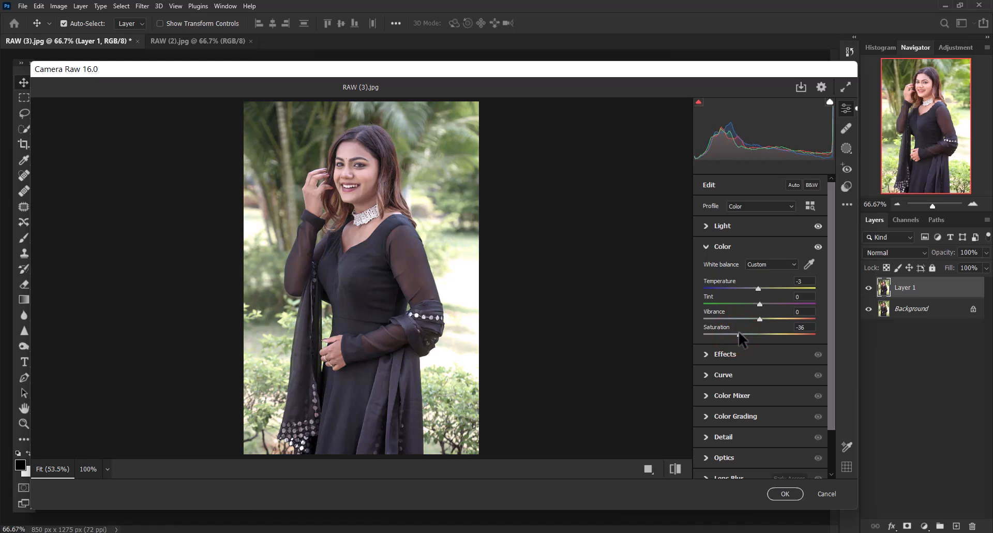
{"action": "left_click", "coordinate": [777, 248]}
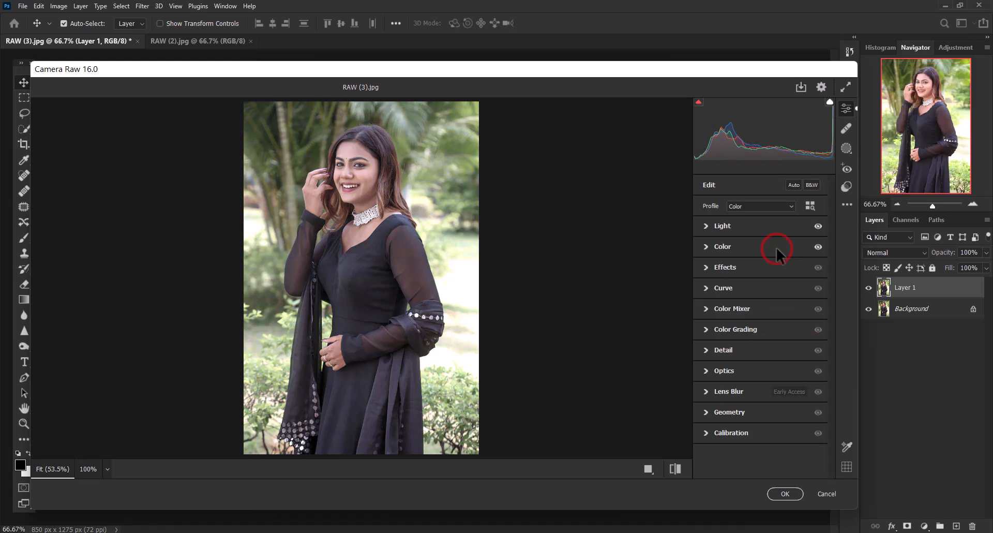
Set Clarity to -15 and Dehaze to +50 in the Effects settings
{"action": "left_click", "coordinate": [760, 269]}
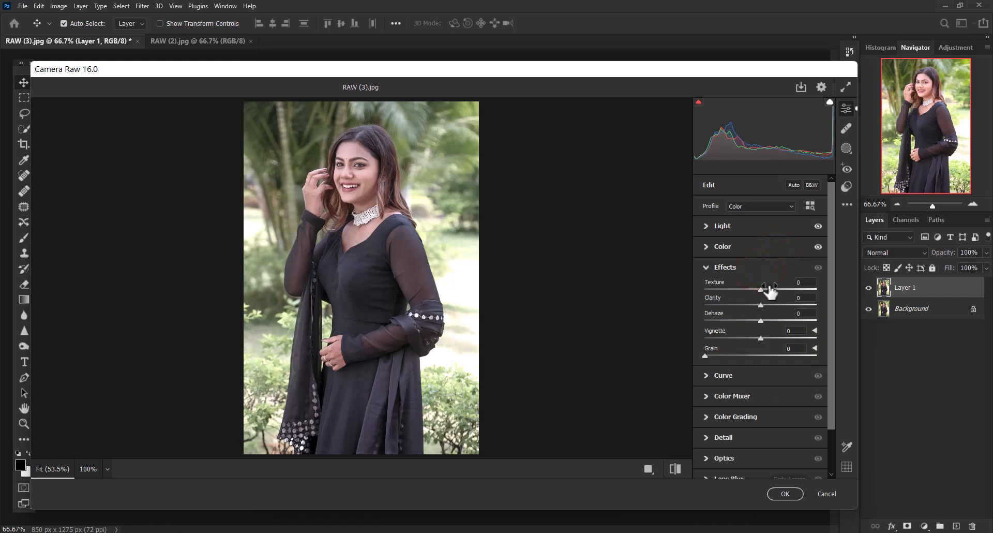
{"action": "left_click", "coordinate": [802, 299]}
{"action": "type", "text": "-15"}
{"action": "left_click", "coordinate": [806, 313]}
{"action": "type", "text": "50"}
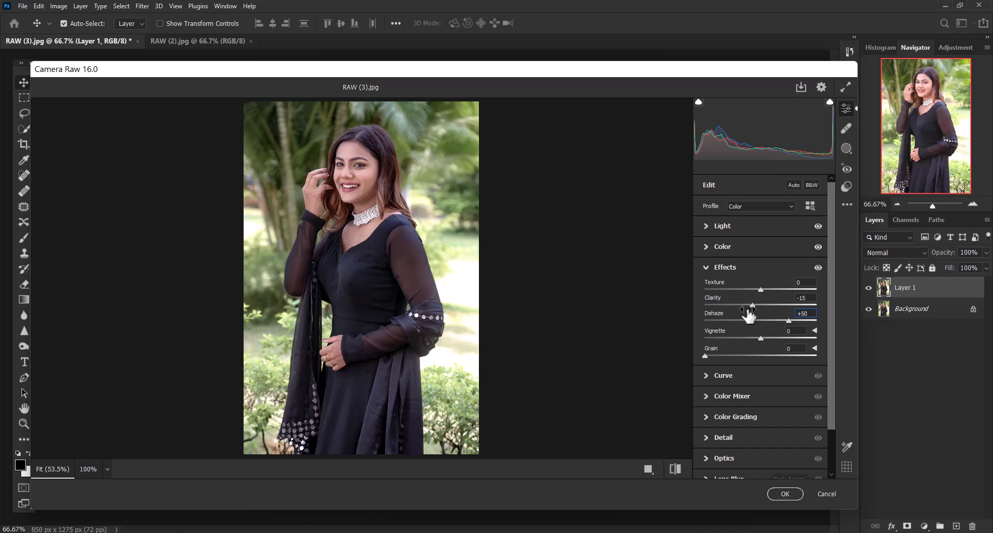
{"action": "left_click", "coordinate": [731, 266]}
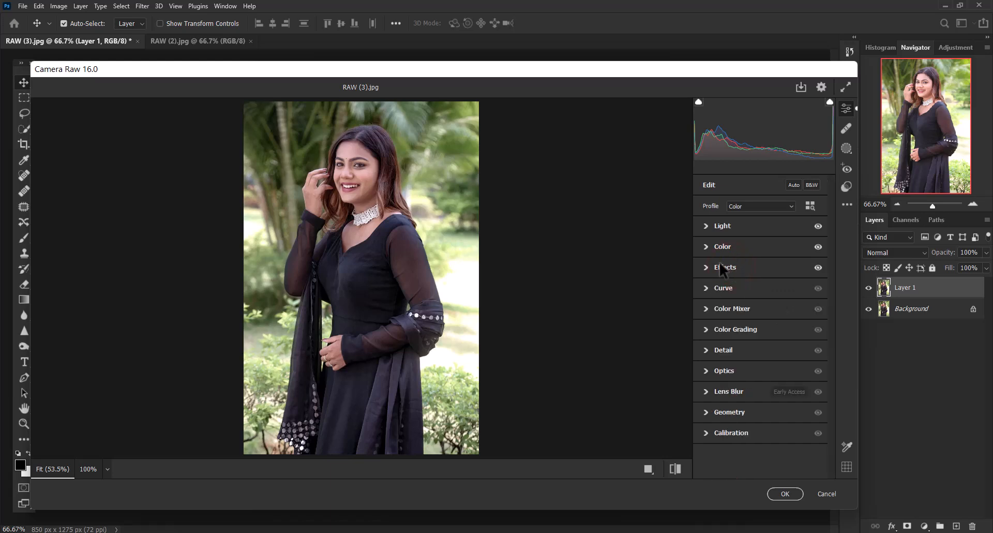
Paste the copied edit settings to apply a custom point curve, and compare the image with and without the curve
{"action": "left_click", "coordinate": [725, 290]}
{"action": "left_click", "coordinate": [847, 204]}
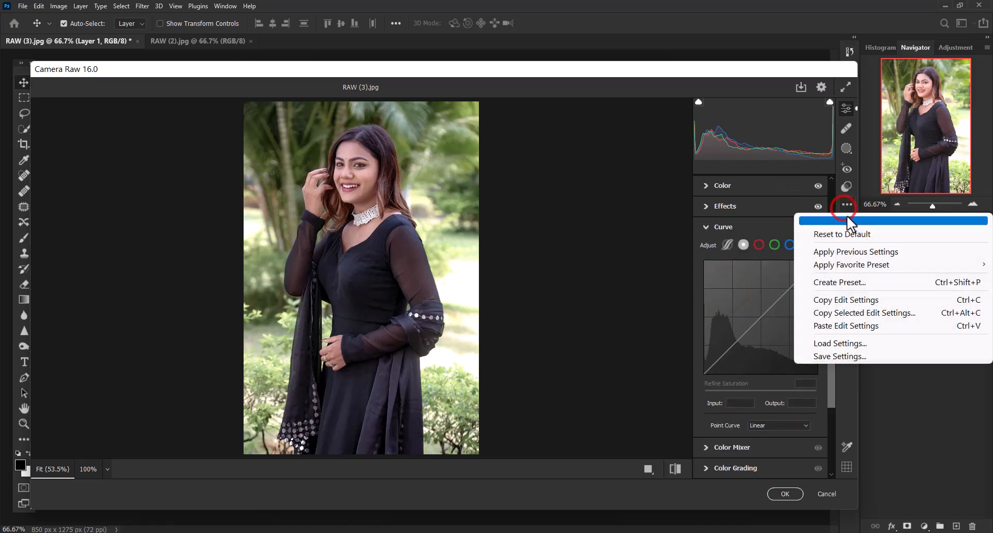
{"action": "left_click", "coordinate": [837, 325]}
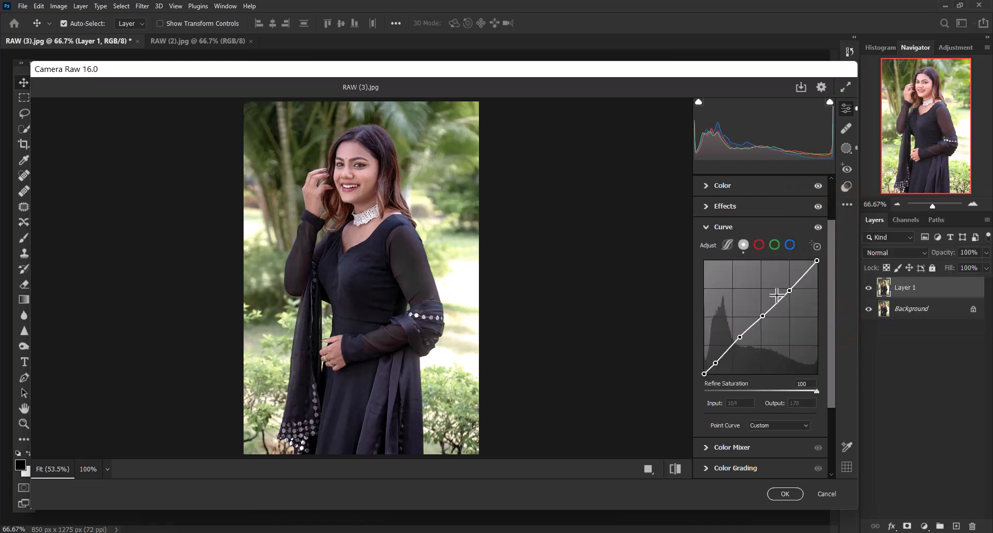
{"action": "left_click", "coordinate": [818, 226]}
{"action": "left_click", "coordinate": [818, 226]}
{"action": "left_click", "coordinate": [818, 227]}
{"action": "left_click", "coordinate": [819, 227]}
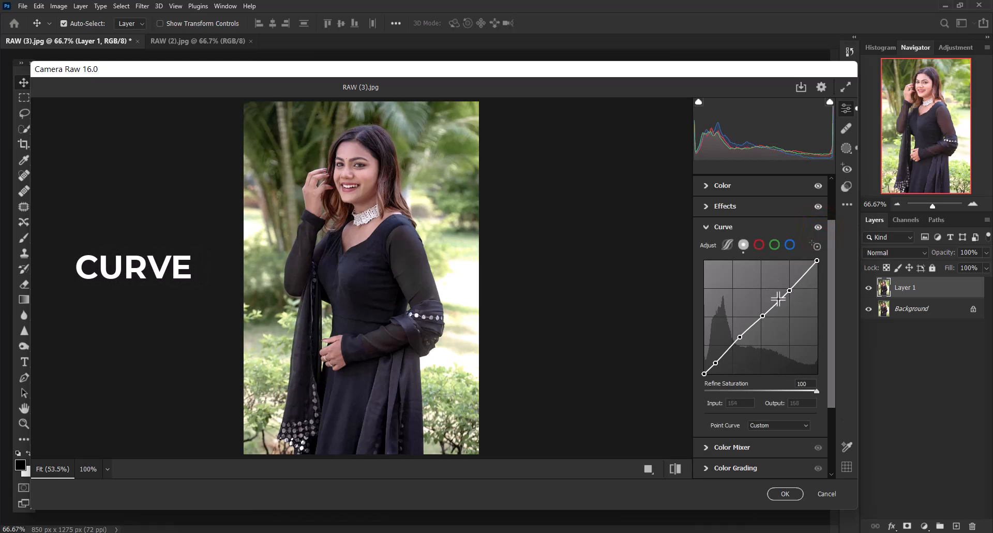
{"action": "left_click", "coordinate": [744, 230]}
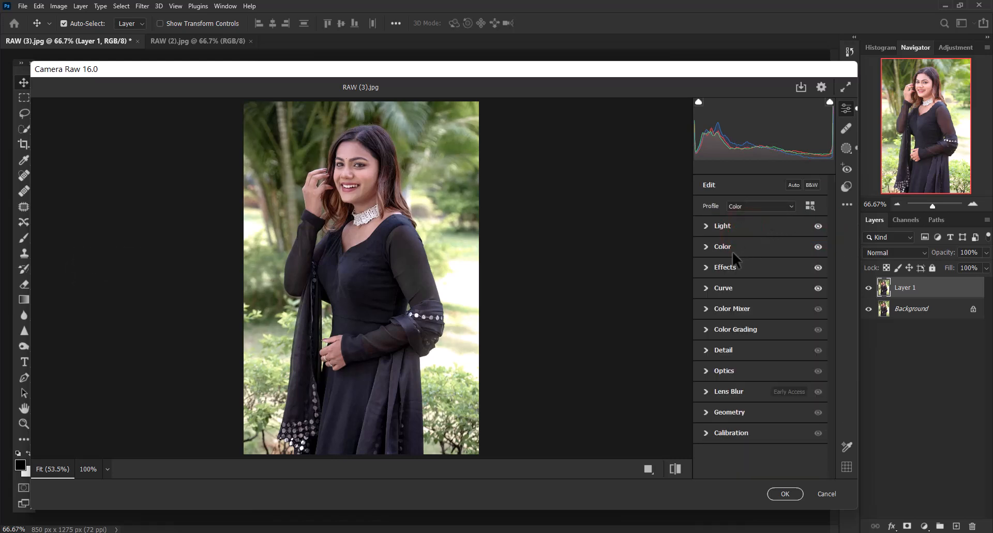
Set the Color Mixer hues to Reds +11, Oranges -6, Yellows -59 and Greens -100
{"action": "left_click", "coordinate": [734, 308]}
{"action": "left_click", "coordinate": [711, 282]}
{"action": "left_click", "coordinate": [804, 304]}
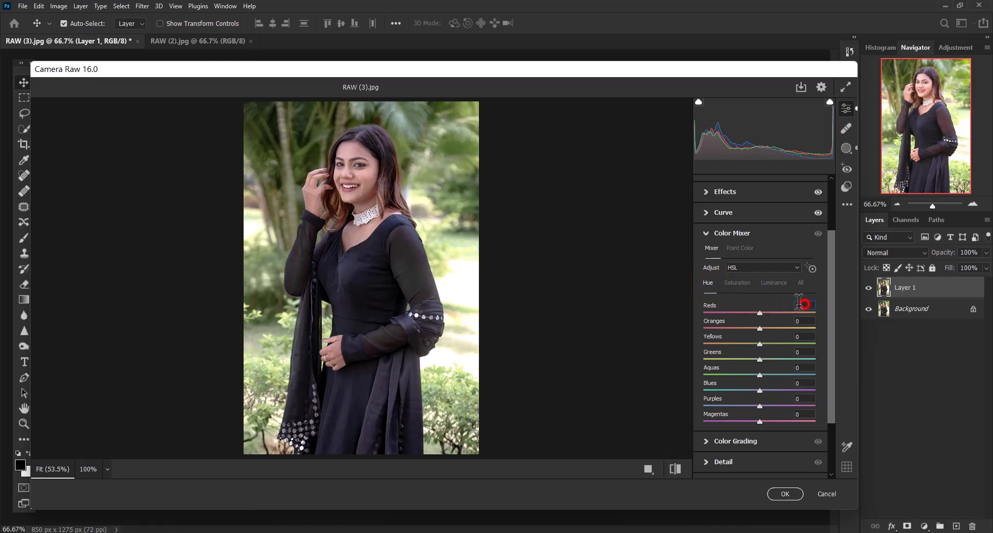
{"action": "type", "text": "11"}
{"action": "left_click_drag", "start_coordinate": [759, 328], "coordinate": [727, 343]}
{"action": "left_click_drag", "start_coordinate": [759, 358], "coordinate": [681, 345]}
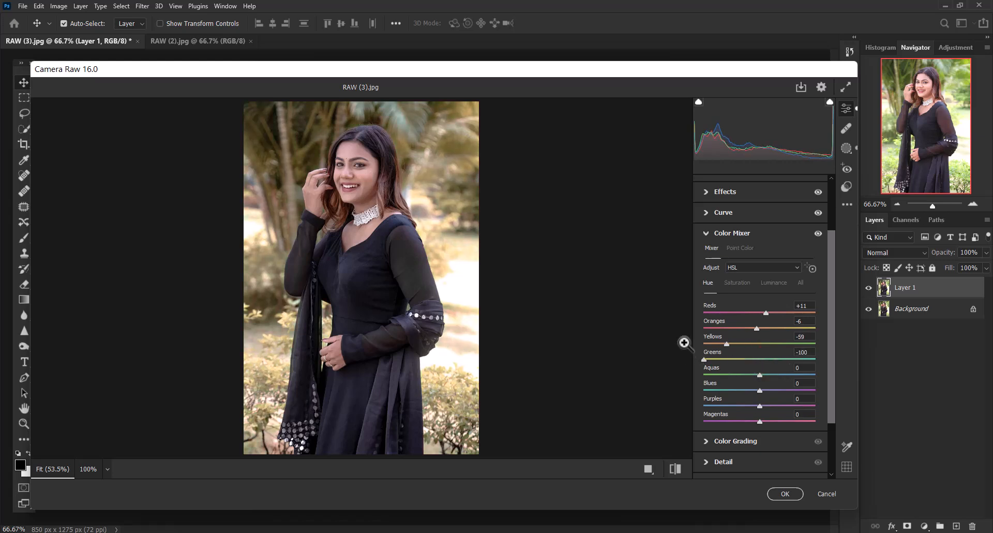
Set the Color Mixer saturation to Reds +34, Oranges +72, Yellows -61, Greens -3, Purples -100 and Magentas -100
{"action": "left_click", "coordinate": [737, 282]}
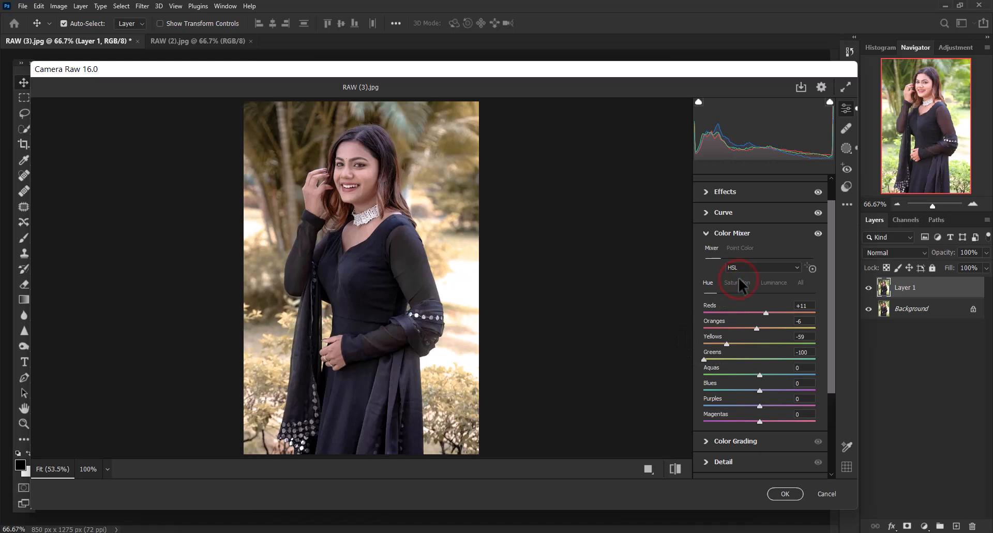
{"action": "left_click_drag", "start_coordinate": [759, 313], "coordinate": [777, 315]}
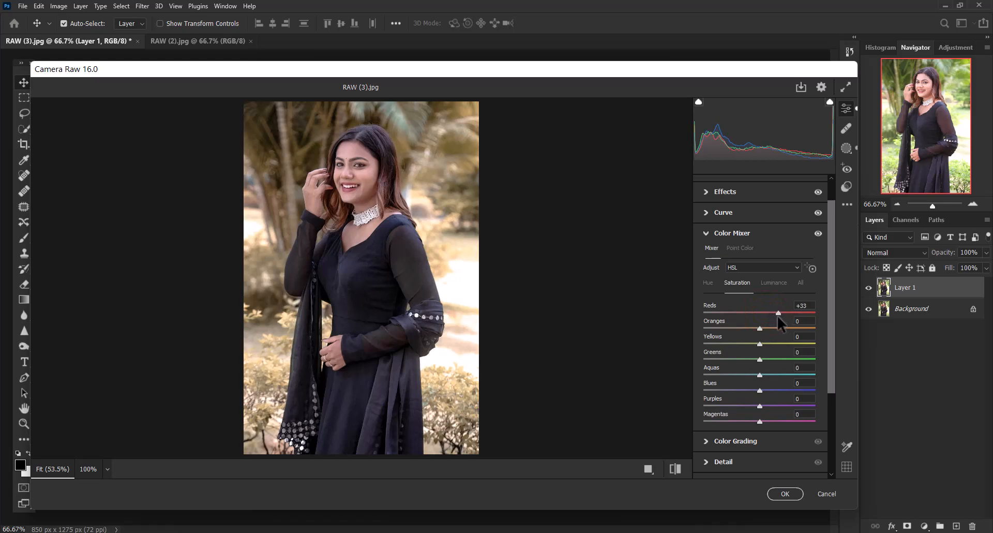
{"action": "left_click_drag", "start_coordinate": [778, 318], "coordinate": [777, 318]}
{"action": "left_click", "coordinate": [802, 328]}
{"action": "left_click_drag", "start_coordinate": [801, 328], "coordinate": [725, 343]}
{"action": "left_click_drag", "start_coordinate": [760, 358], "coordinate": [757, 358]}
{"action": "mouse_move", "coordinate": [759, 406]}
{"action": "left_mouse_down"}
{"action": "mouse_move", "coordinate": [714, 406]}
{"action": "mouse_move", "coordinate": [723, 420]}
{"action": "left_mouse_up"}
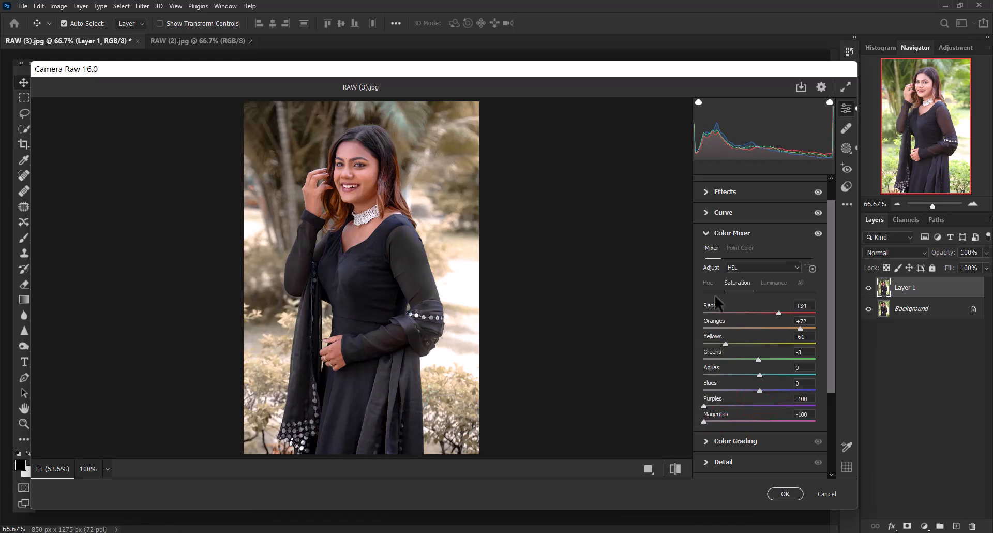
Set the Color Mixer luminance to Reds +36, Oranges +15, Yellows -31 and Greens -36
{"action": "left_click", "coordinate": [772, 282]}
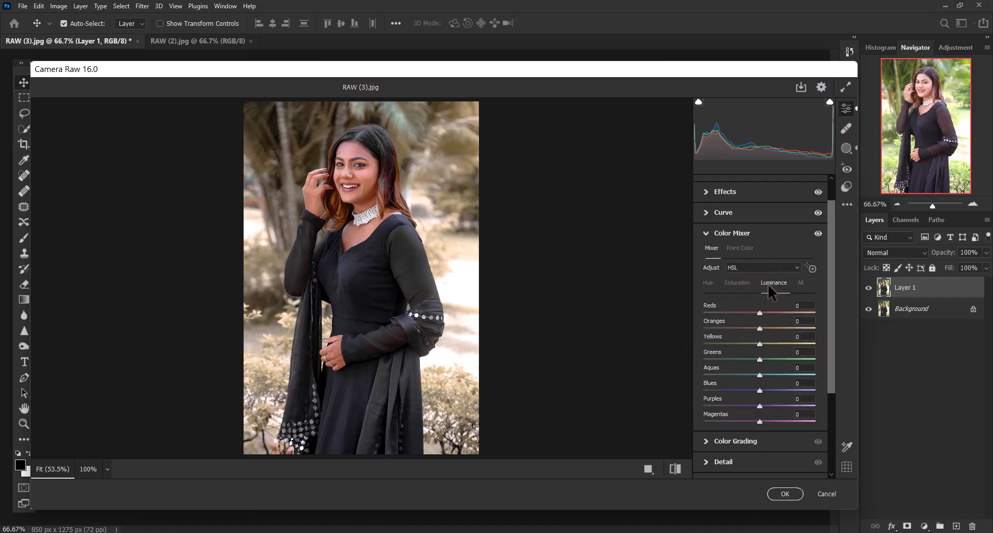
{"action": "left_click", "coordinate": [803, 305]}
{"action": "type", "text": "36"}
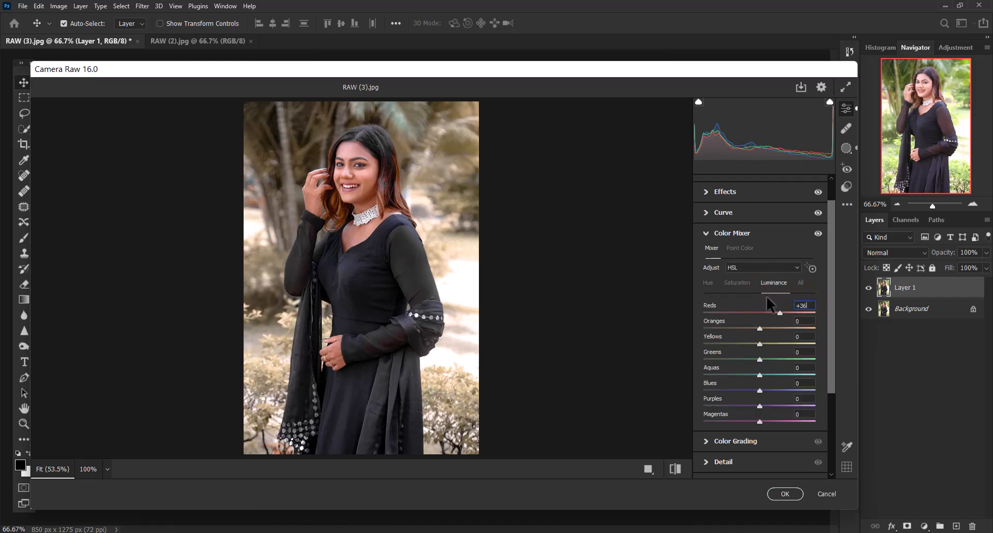
{"action": "left_click", "coordinate": [791, 321]}
{"action": "type", "text": "15"}
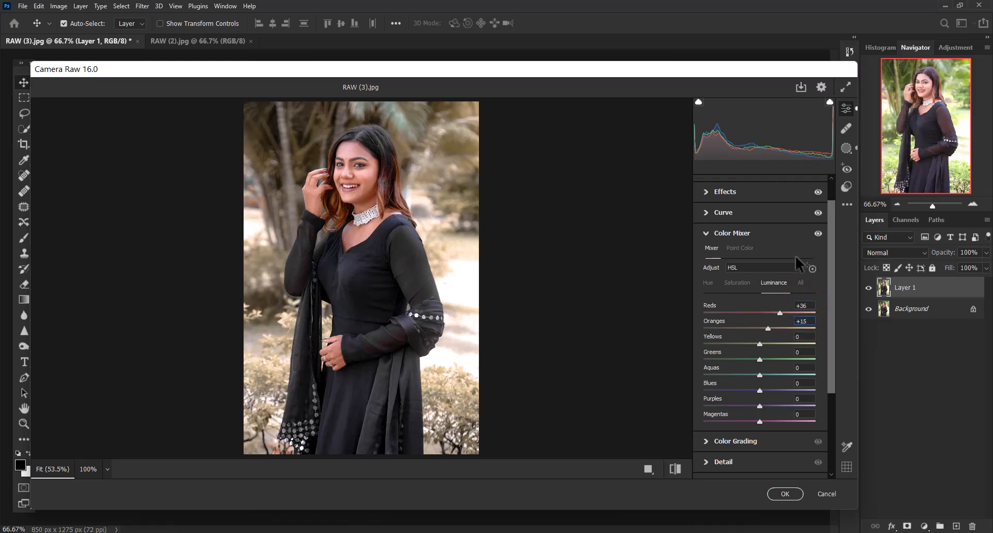
{"action": "left_click", "coordinate": [796, 336]}
{"action": "type", "text": "-31"}
{"action": "key", "text": "Tab"}
{"action": "type", "text": "-36"}
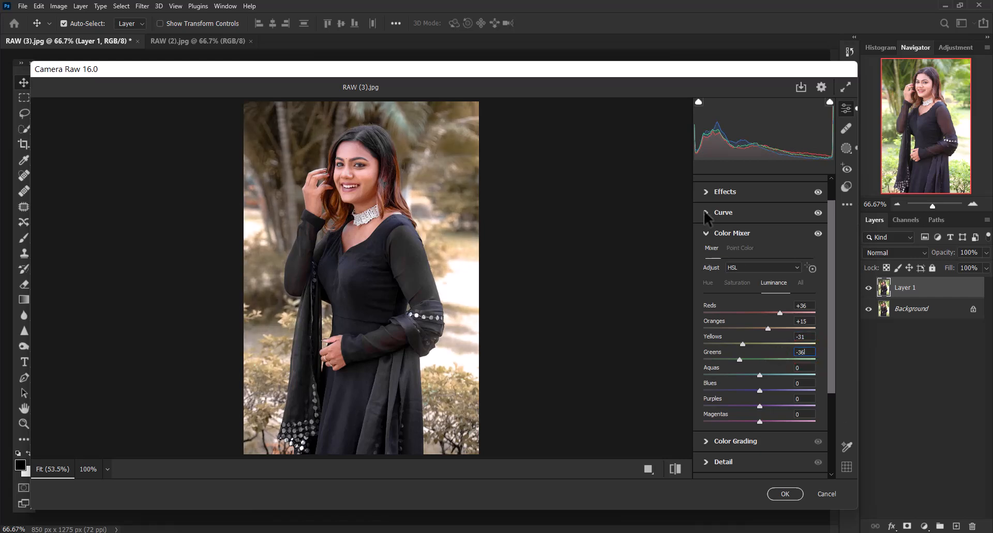
Review the Color Mixer's hue, saturation and luminance values colour by colour in Color mode, and return to HSL mode
{"action": "left_click", "coordinate": [744, 267]}
{"action": "left_click", "coordinate": [737, 280]}
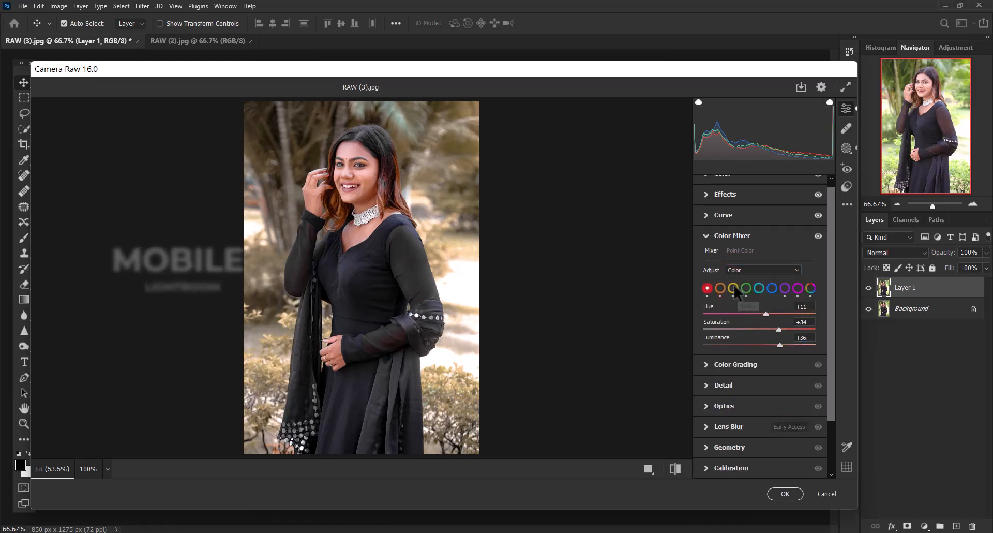
{"action": "left_click", "coordinate": [721, 289]}
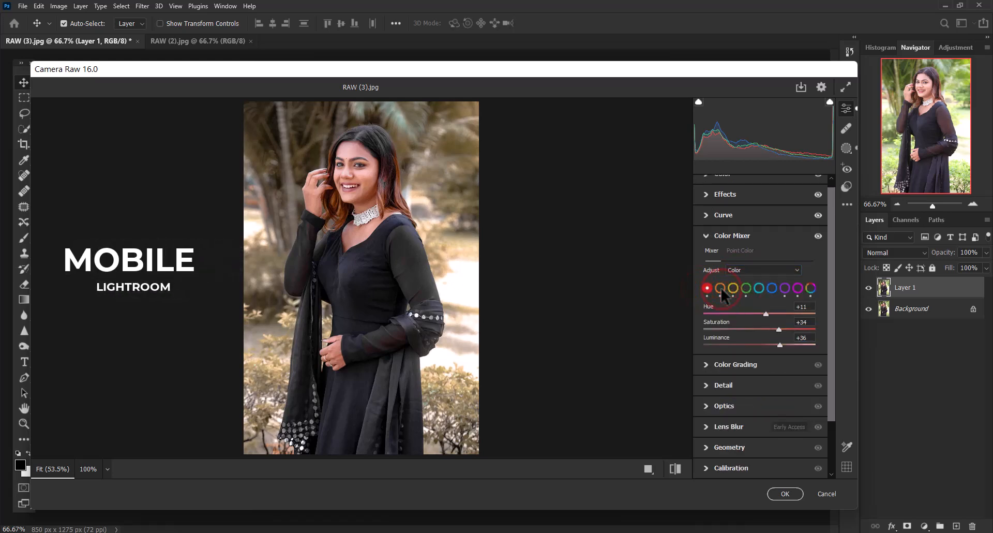
{"action": "scroll", "coordinate": [721, 289], "scroll_direction": "up", "scroll_amount": 2}
{"action": "left_click", "coordinate": [733, 337]}
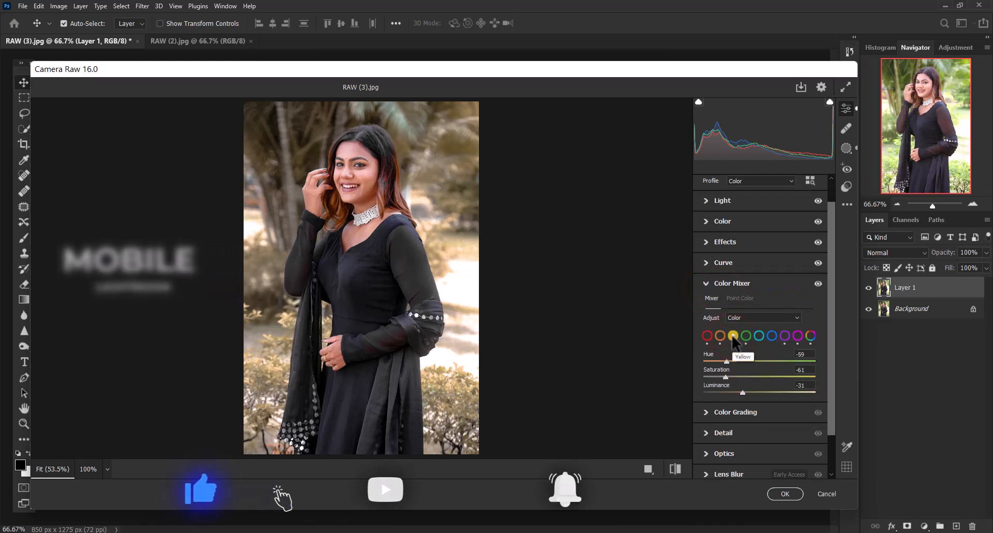
{"action": "left_click", "coordinate": [759, 336]}
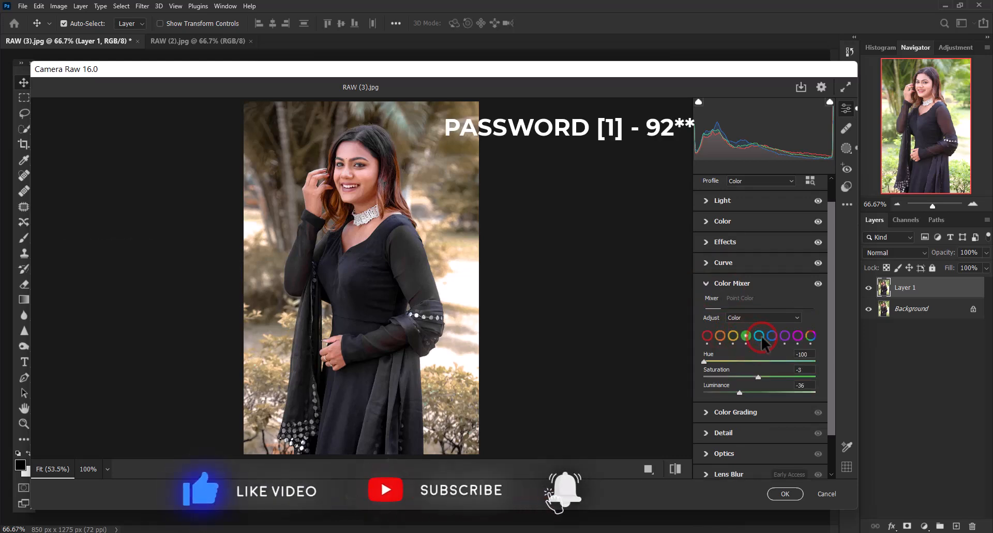
{"action": "left_click", "coordinate": [785, 336]}
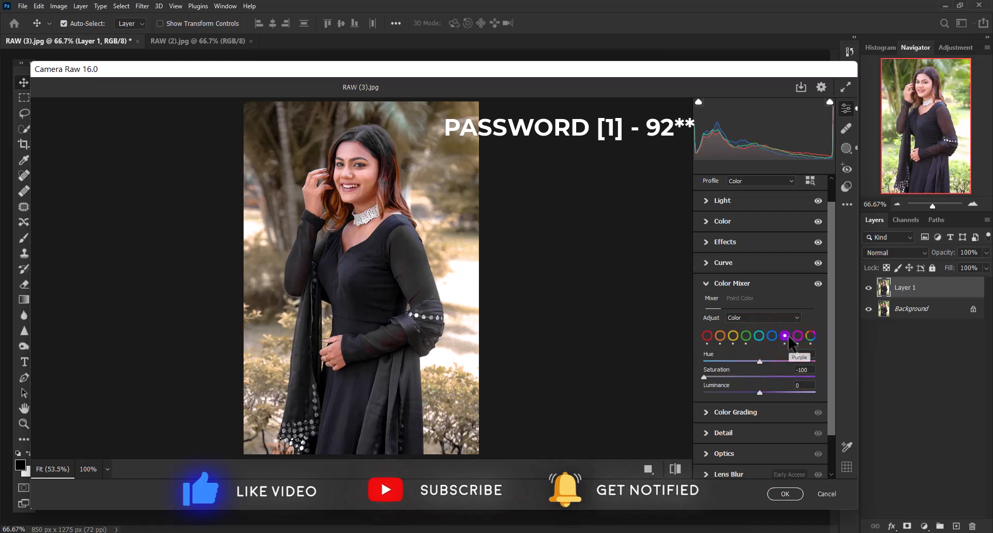
{"action": "left_click", "coordinate": [781, 317]}
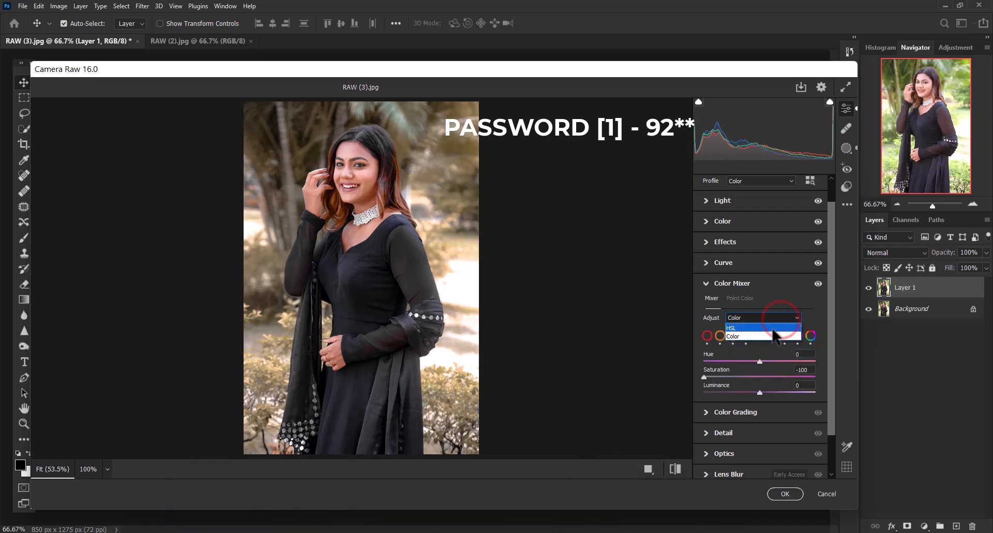
{"action": "left_click", "coordinate": [774, 335]}
{"action": "left_click", "coordinate": [762, 318]}
{"action": "left_click", "coordinate": [759, 328]}
{"action": "left_click", "coordinate": [740, 283]}
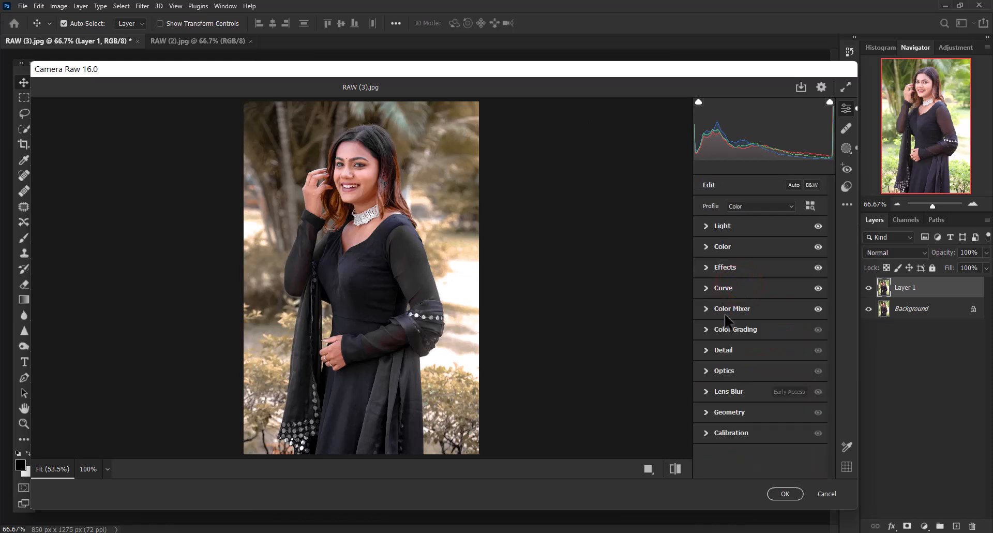
Grade the shadows with Saturation 4 and Luminance -17, and set the colour grading Blending to 100
{"action": "left_click", "coordinate": [739, 330]}
{"action": "left_click", "coordinate": [755, 227]}
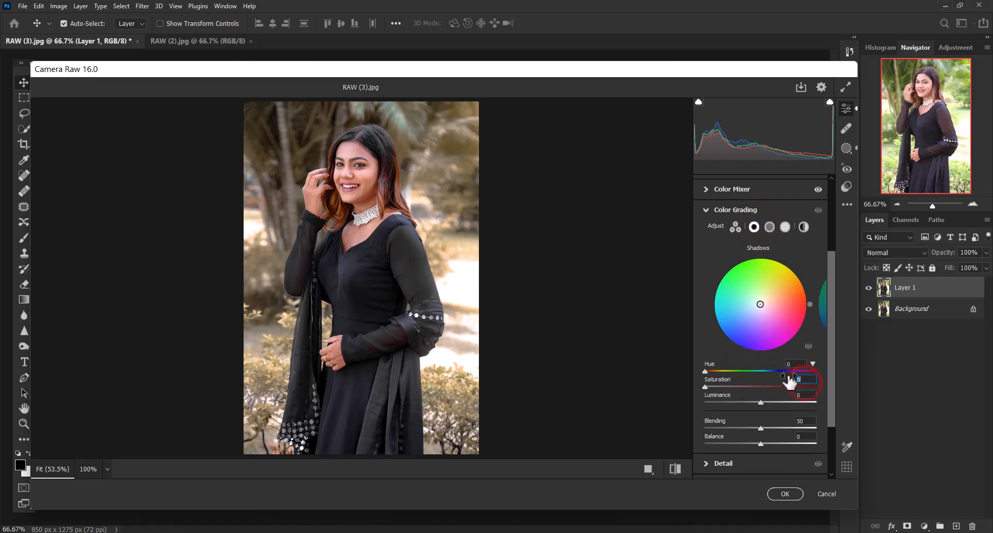
{"action": "type", "text": "4"}
{"action": "left_click", "coordinate": [795, 395]}
{"action": "type", "text": "-17"}
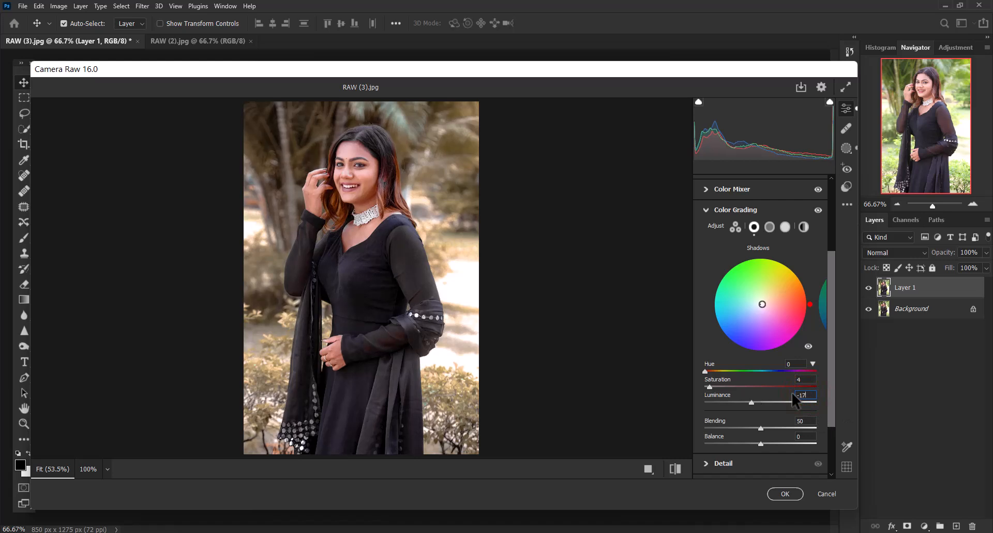
{"action": "left_click_drag", "start_coordinate": [761, 428], "coordinate": [833, 433]}
Grade the highlights with Hue 195 and a slightly raised Saturation
{"action": "left_click", "coordinate": [785, 227]}
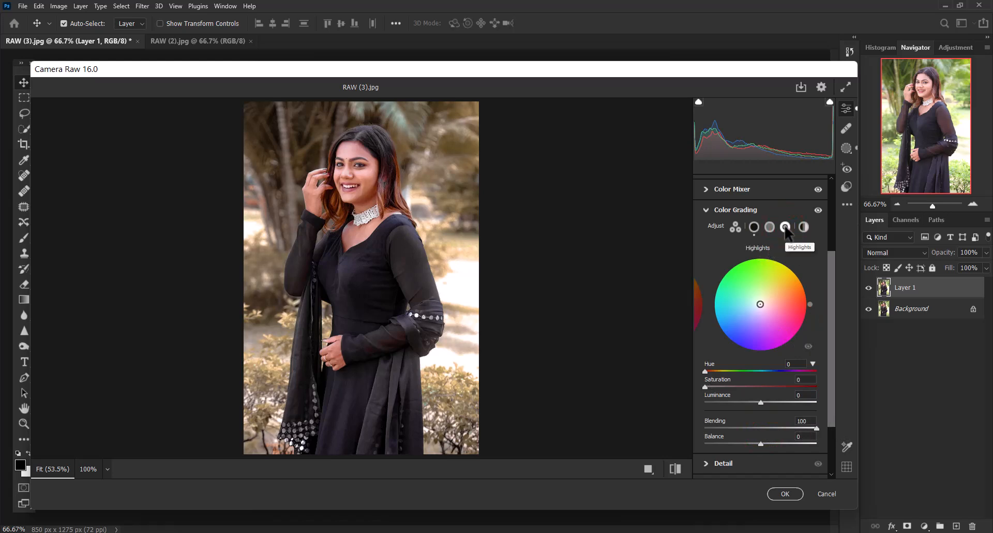
{"action": "left_click_drag", "start_coordinate": [810, 304], "coordinate": [700, 319]}
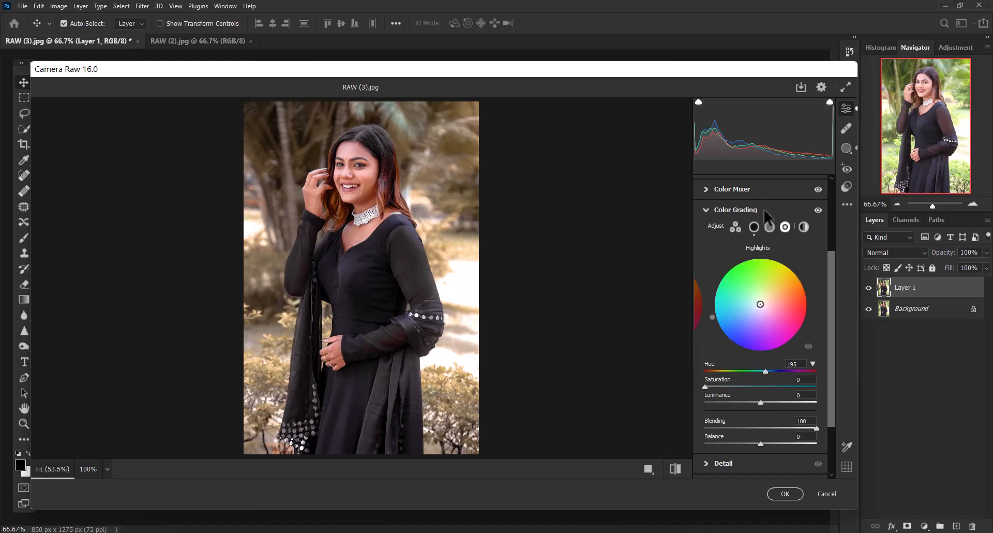
{"action": "left_click_drag", "start_coordinate": [706, 386], "coordinate": [716, 387]}
{"action": "left_click", "coordinate": [706, 211]}
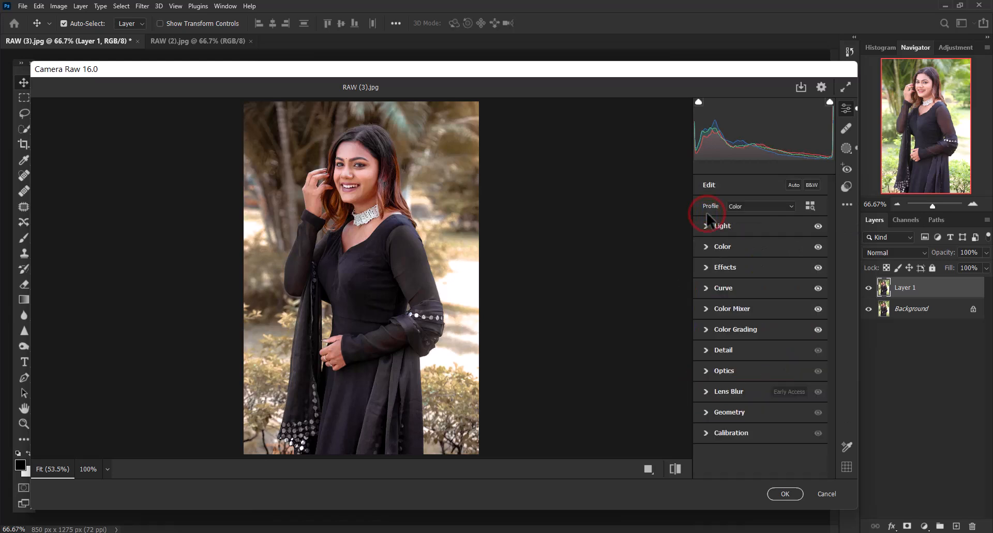
Set Noise Reduction to 20 and Color Noise Reduction to 25 in the Detail settings
{"action": "left_click", "coordinate": [724, 350]}
{"action": "left_click_drag", "start_coordinate": [705, 336], "coordinate": [731, 358]}
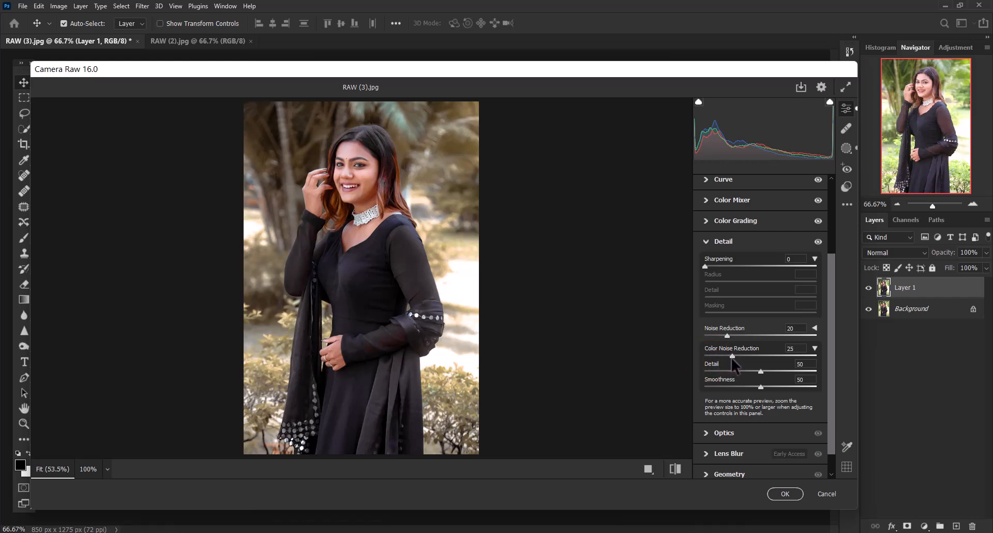
{"action": "left_click", "coordinate": [723, 241]}
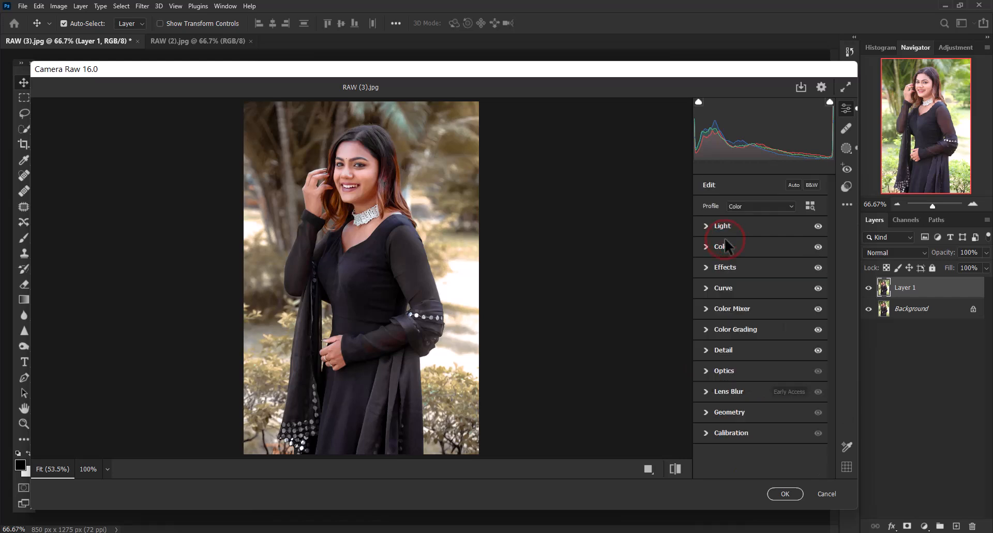
Calibrate the red primary to Hue +26 and Saturation +19, and the green primary to Hue +44 and Saturation -10
{"action": "left_click", "coordinate": [740, 433]}
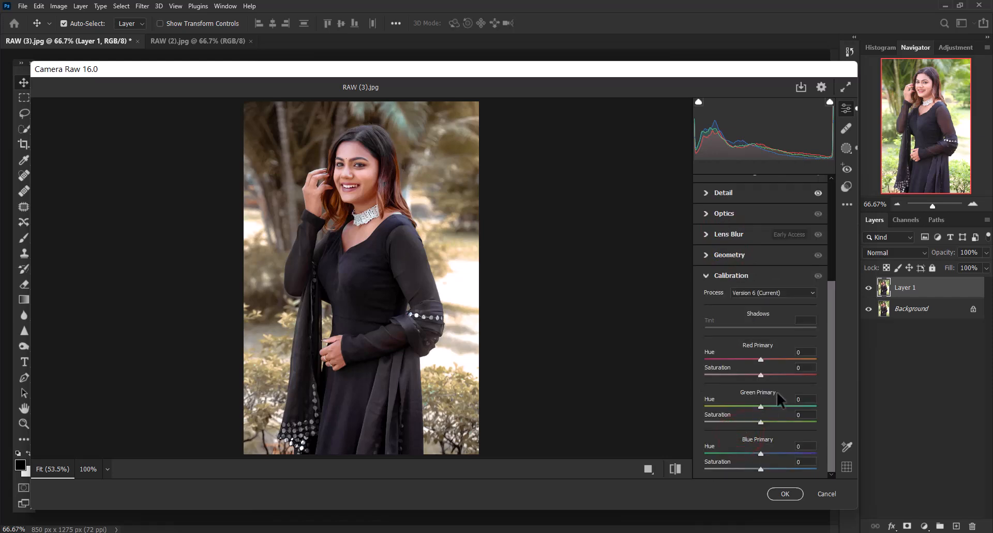
{"action": "left_click", "coordinate": [806, 352]}
{"action": "left_click", "coordinate": [774, 358]}
{"action": "left_click_drag", "start_coordinate": [760, 375], "coordinate": [768, 382]}
{"action": "left_click_drag", "start_coordinate": [760, 407], "coordinate": [793, 410]}
{"action": "left_click_drag", "start_coordinate": [760, 423], "coordinate": [754, 428]}
Calibrate the blue primary to Hue -11 and Saturation +6, and collapse the Calibration settings
{"action": "left_click_drag", "start_coordinate": [760, 454], "coordinate": [756, 454]}
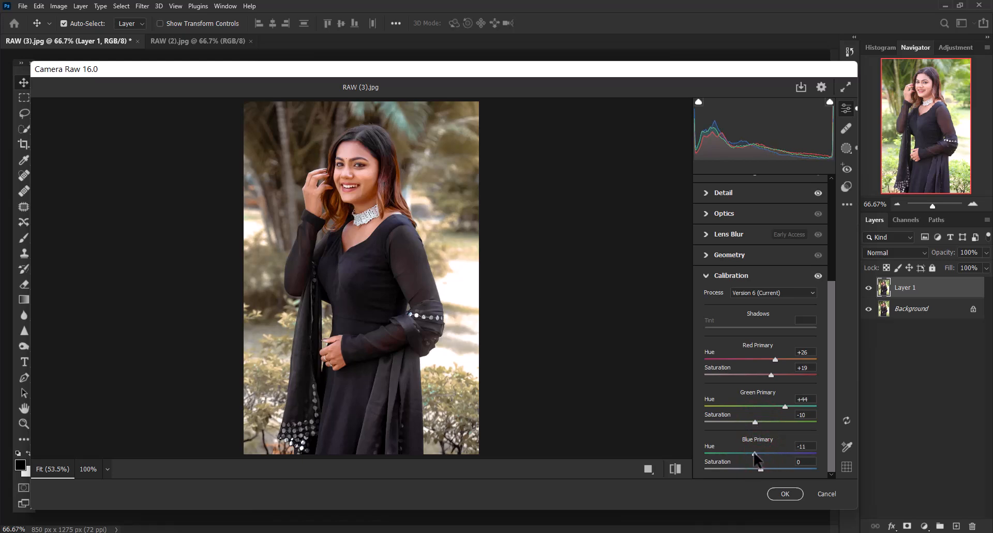
{"action": "left_click_drag", "start_coordinate": [760, 468], "coordinate": [763, 468]}
{"action": "left_click", "coordinate": [716, 276]}
Toggle the preview between the original and edited portrait, and display the before and after versions side by side
{"action": "left_click", "coordinate": [675, 469]}
{"action": "left_click", "coordinate": [675, 469]}
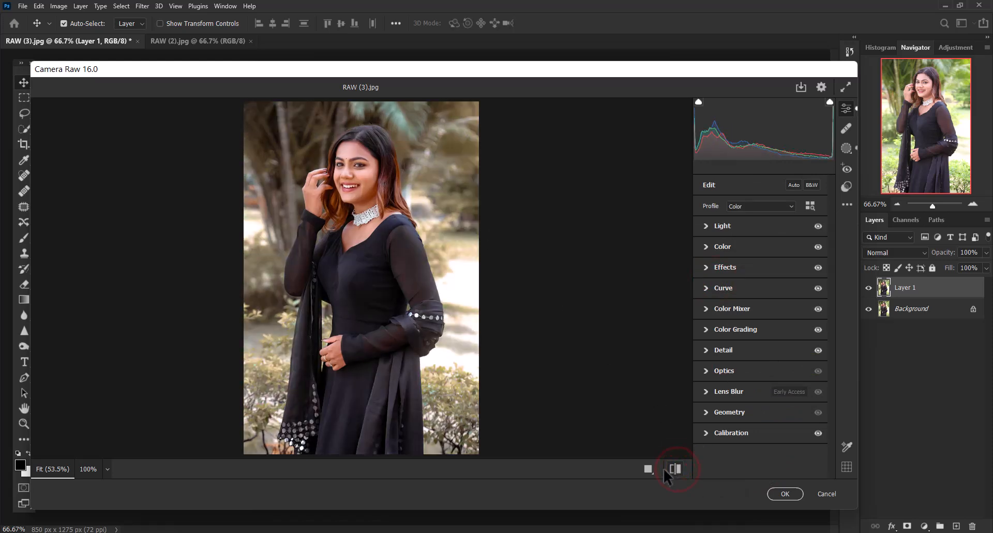
{"action": "left_click", "coordinate": [650, 468]}
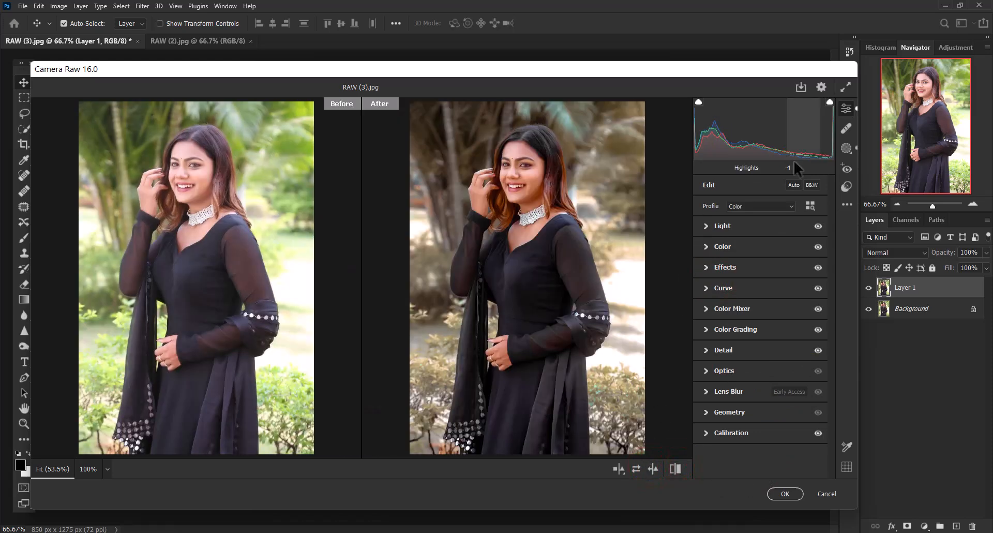
Create a new mask that automatically selects the subject
{"action": "left_click", "coordinate": [846, 148]}
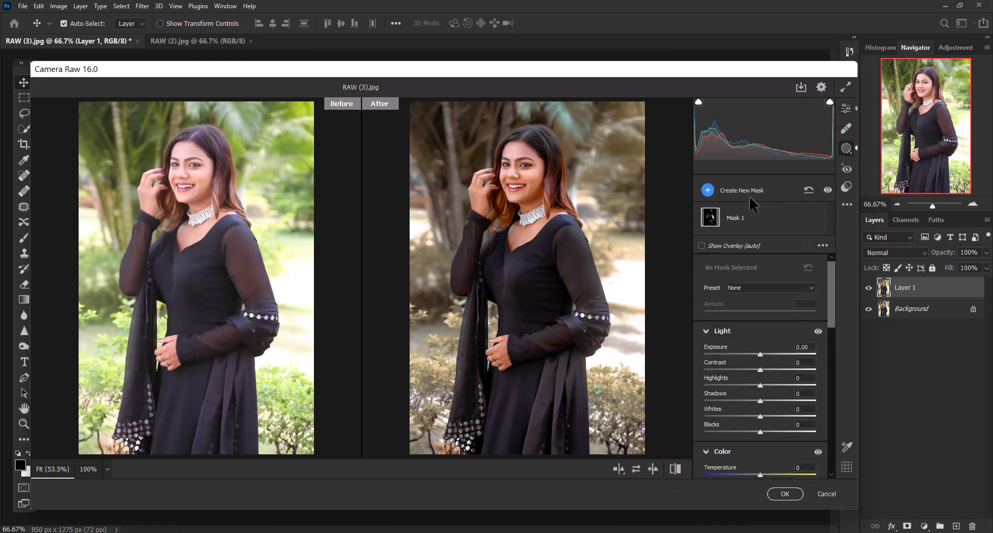
{"action": "scroll", "coordinate": [801, 283], "scroll_direction": "down", "scroll_amount": 2}
{"action": "scroll", "coordinate": [754, 277], "scroll_direction": "up", "scroll_amount": 2}
{"action": "left_click", "coordinate": [734, 188]}
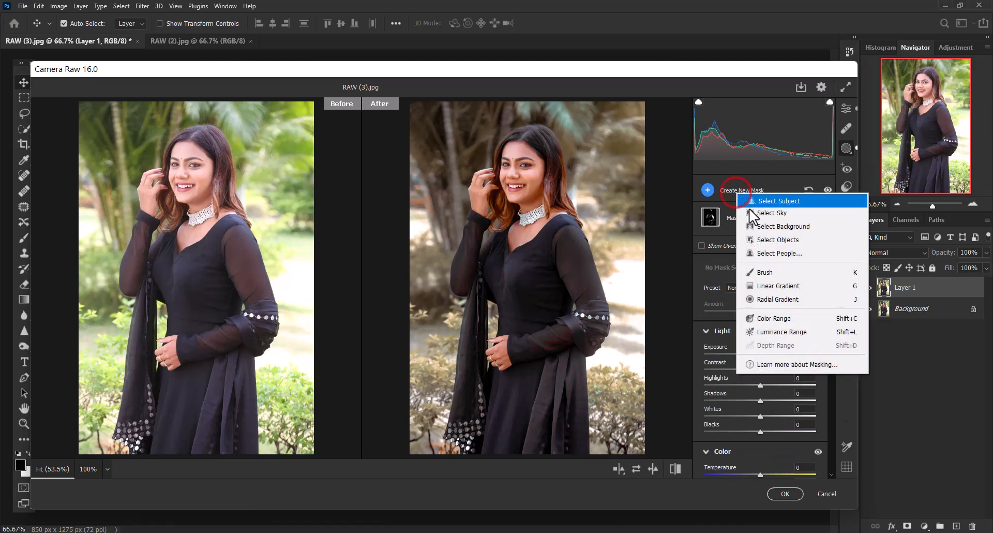
{"action": "left_click", "coordinate": [764, 203]}
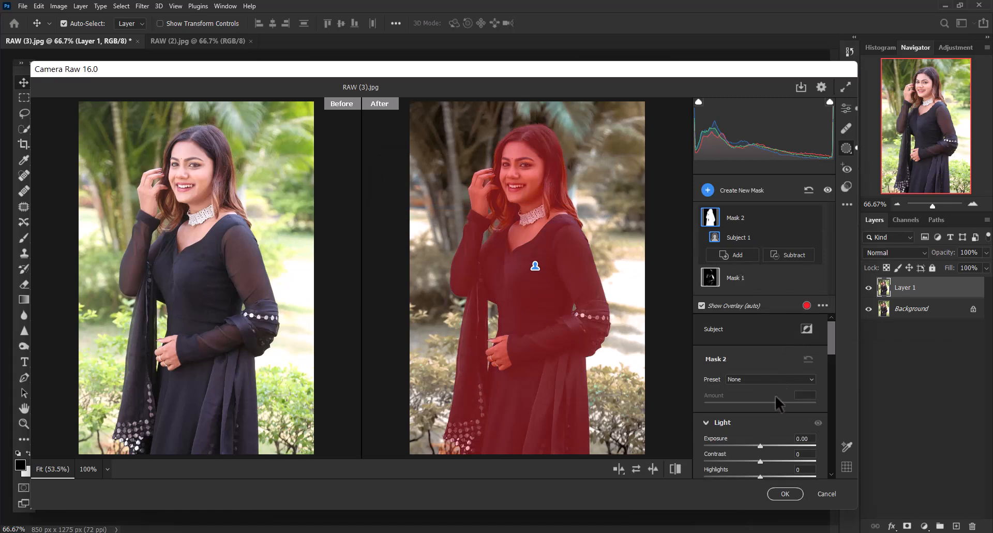
Set the new subject mask's Exposure to -0.60 and invert the mask so it covers the background
{"action": "scroll", "coordinate": [776, 400], "scroll_direction": "down", "scroll_amount": 3}
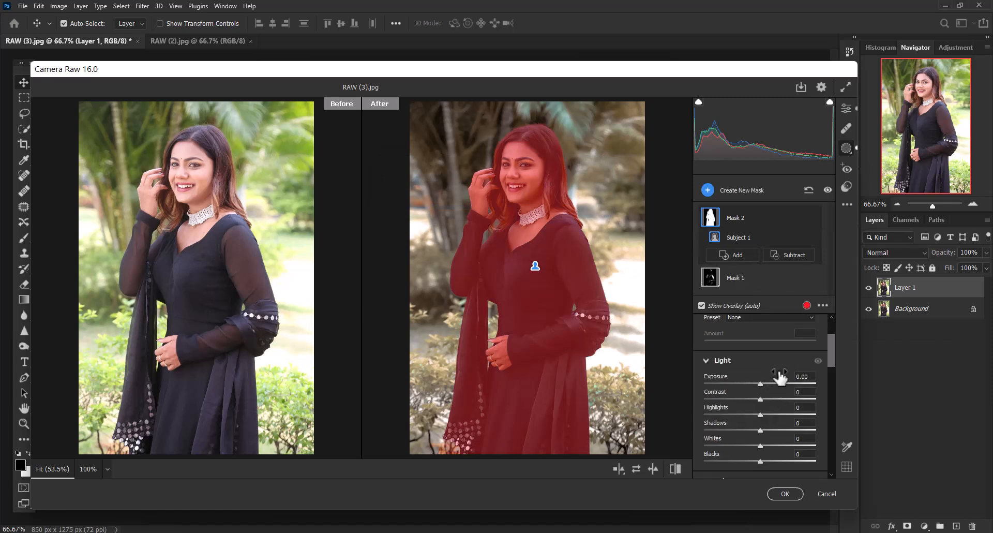
{"action": "left_click", "coordinate": [811, 376]}
{"action": "type", "text": "-0.6"}
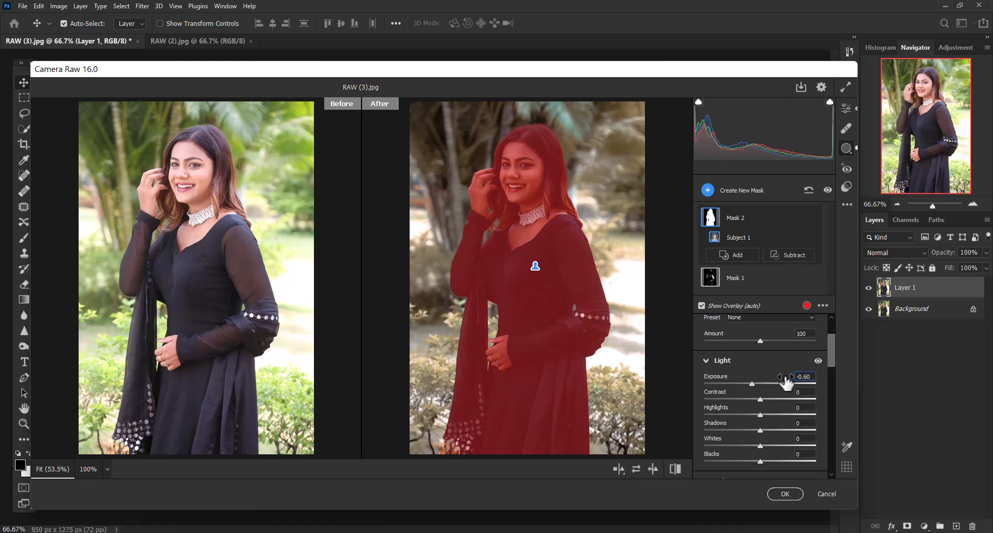
{"action": "right_click", "coordinate": [715, 213]}
{"action": "left_click", "coordinate": [741, 234]}
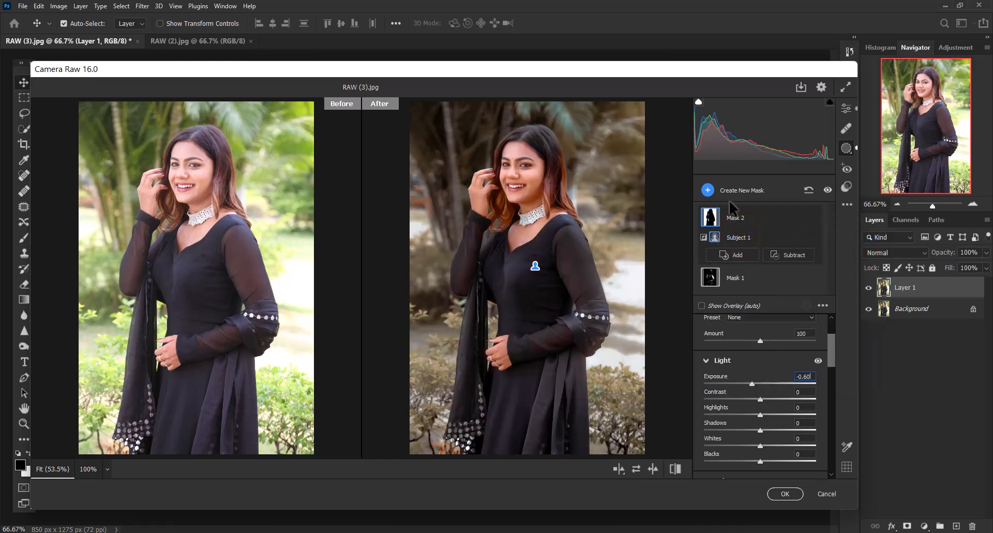
Set the inverted subject mask's Highlights to -45 and its Temperature to +20
{"action": "left_click", "coordinate": [791, 407]}
{"action": "type", "text": "-45"}
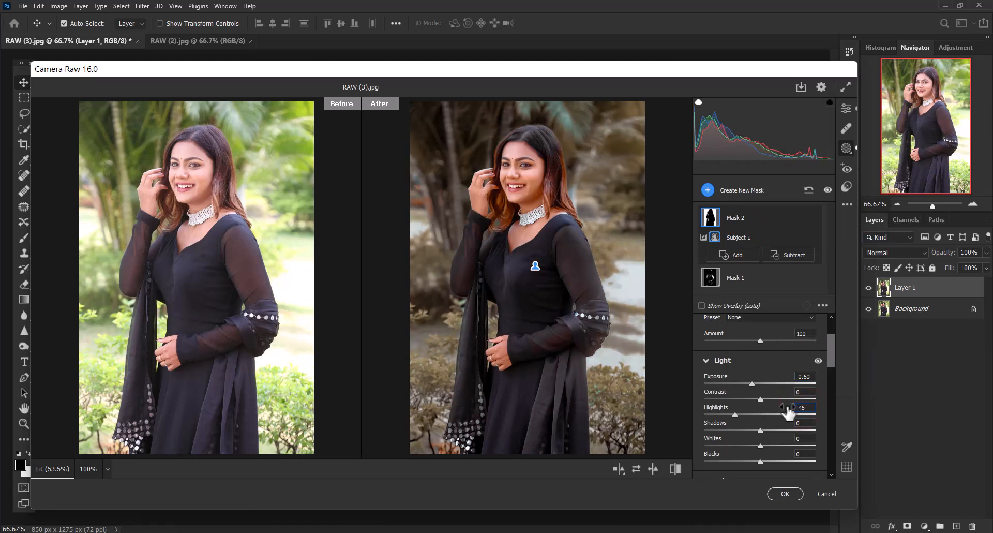
{"action": "scroll", "coordinate": [804, 395], "scroll_direction": "down", "scroll_amount": 2}
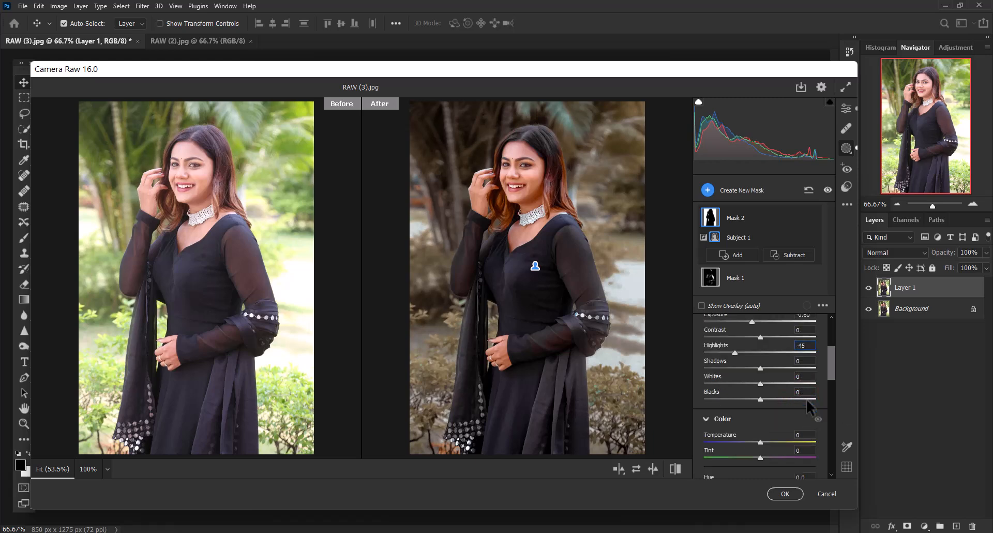
{"action": "left_click", "coordinate": [804, 361]}
{"action": "scroll", "coordinate": [804, 430], "scroll_direction": "down", "scroll_amount": 2}
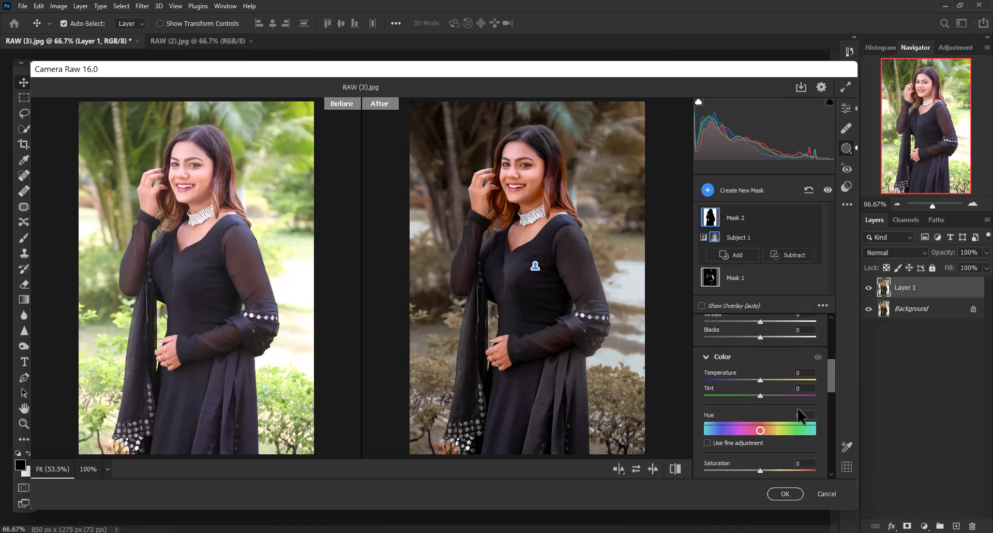
{"action": "left_click", "coordinate": [810, 373]}
{"action": "type", "text": "+20"}
{"action": "scroll", "coordinate": [799, 380], "scroll_direction": "down", "scroll_amount": 2}
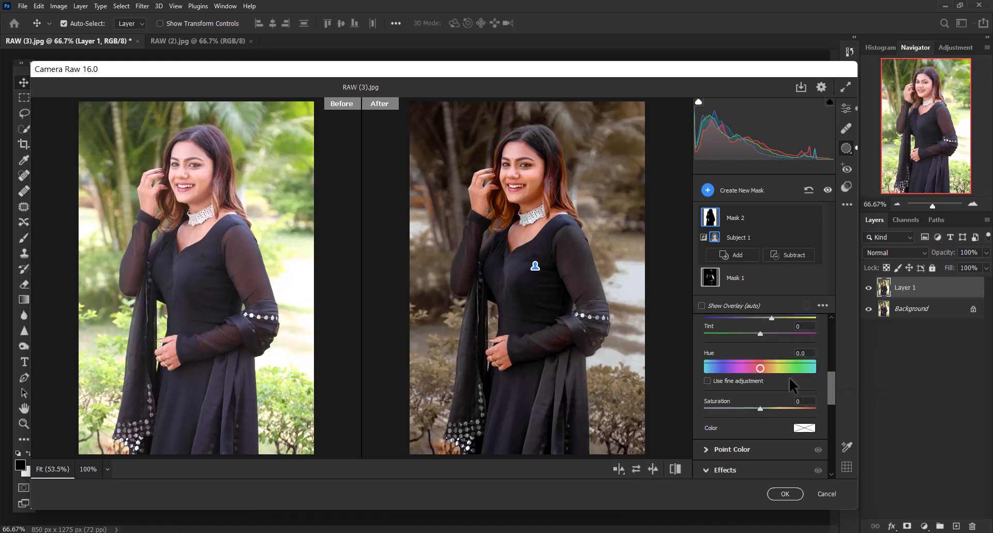
{"action": "scroll", "coordinate": [790, 377], "scroll_direction": "up", "scroll_amount": 4}
{"action": "scroll", "coordinate": [777, 341], "scroll_direction": "up", "scroll_amount": 2}
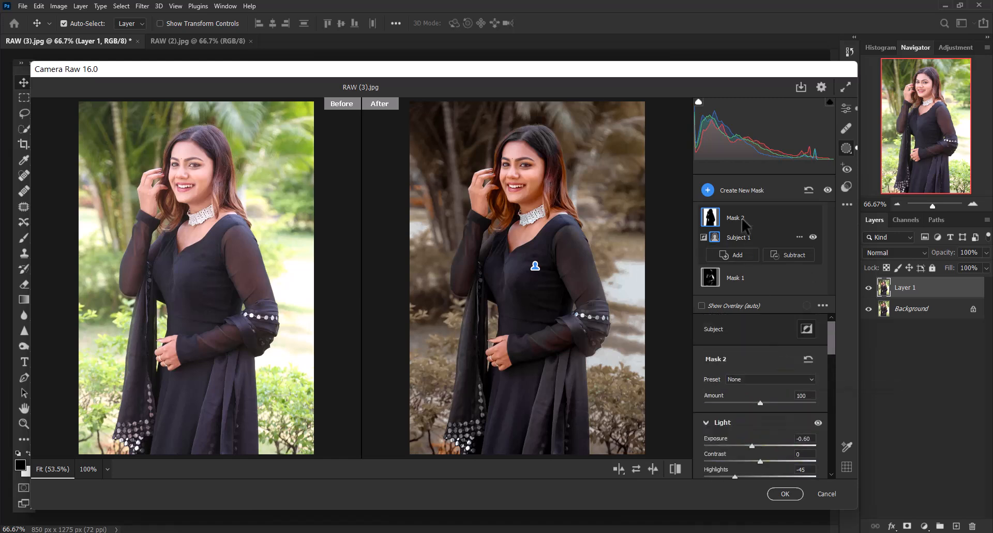
Return to the global edits, browse the colour profiles, collapse the Basic group and expand the Modern group
{"action": "left_click", "coordinate": [846, 111]}
{"action": "left_click", "coordinate": [810, 205]}
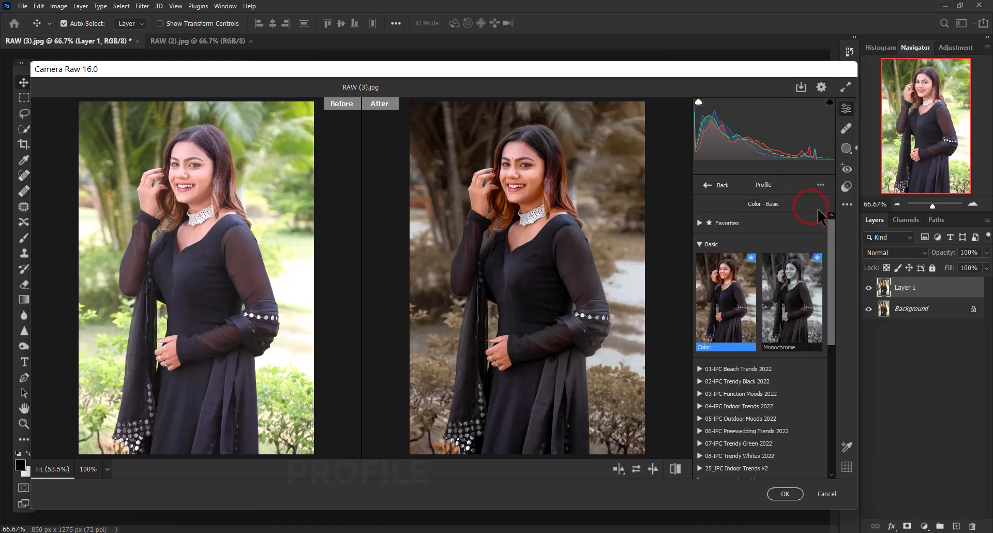
{"action": "left_click", "coordinate": [699, 244]}
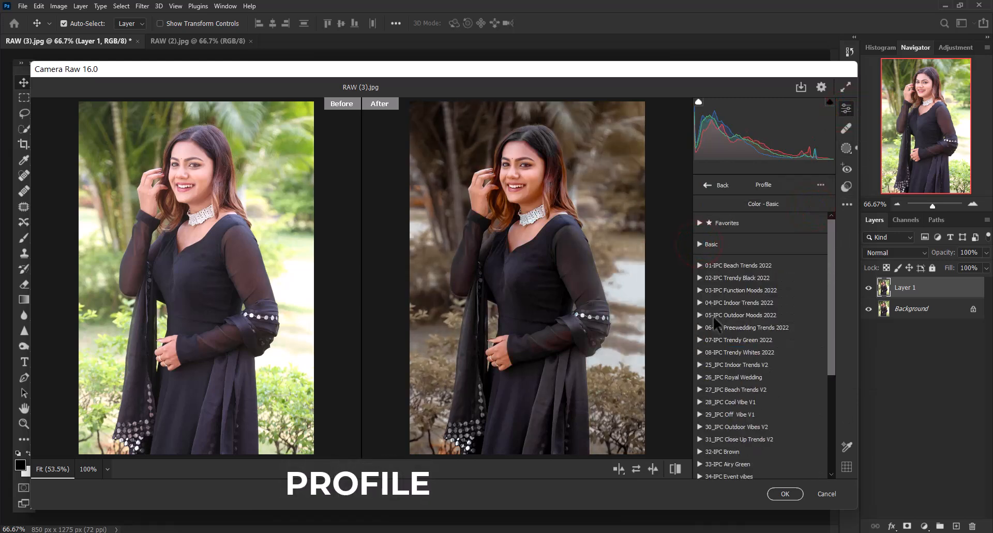
{"action": "scroll", "coordinate": [716, 310], "scroll_direction": "down", "scroll_amount": 6}
{"action": "left_click", "coordinate": [699, 455]}
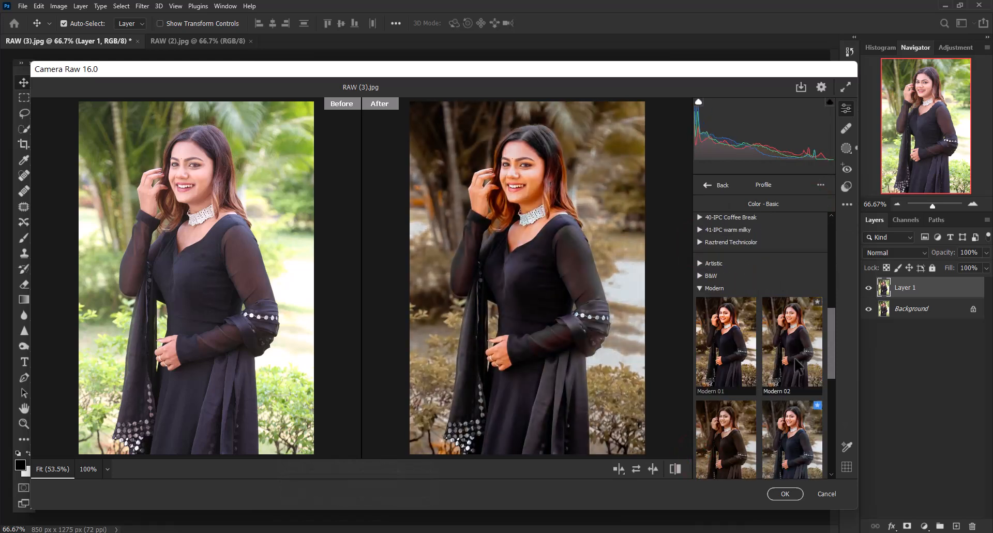
Preview the Modern profiles on the portrait and apply Modern 02 at Amount 100
{"action": "scroll", "coordinate": [801, 455], "scroll_direction": "down", "scroll_amount": 2}
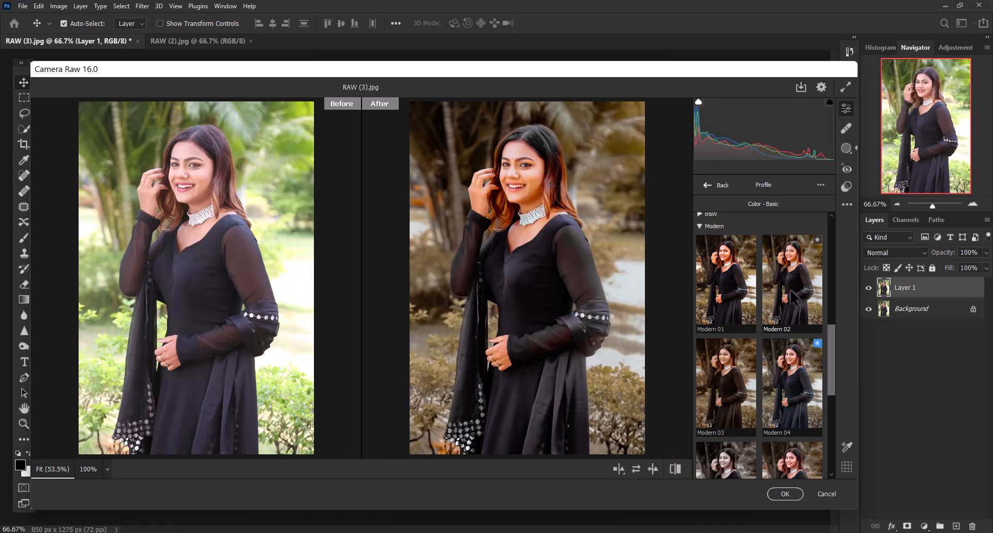
{"action": "scroll", "coordinate": [794, 305], "scroll_direction": "down", "scroll_amount": 2}
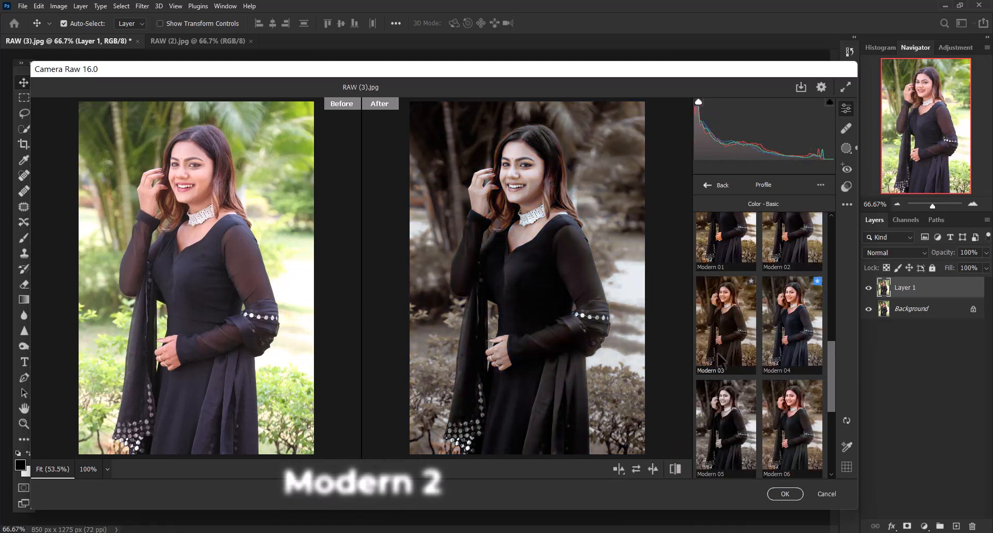
{"action": "scroll", "coordinate": [796, 440], "scroll_direction": "down", "scroll_amount": 4}
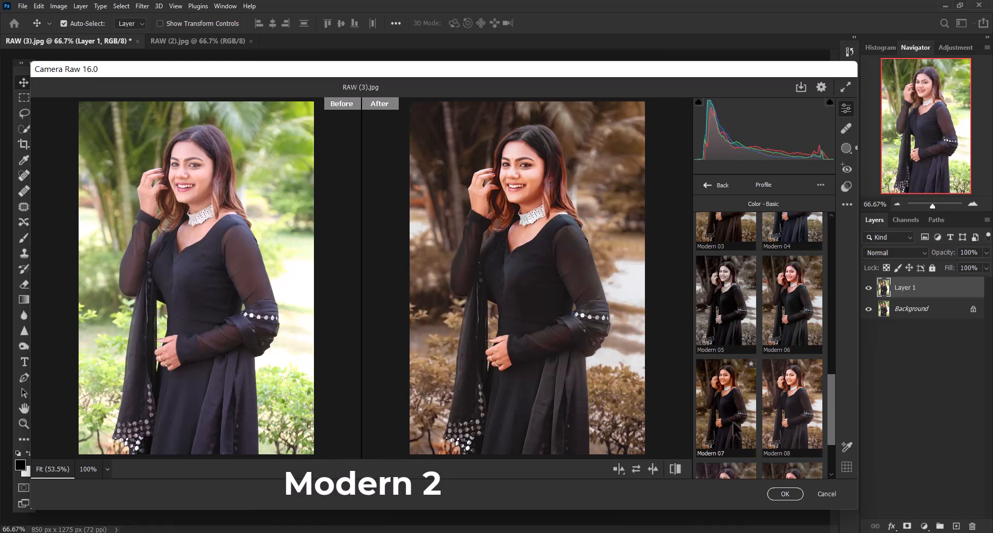
{"action": "scroll", "coordinate": [799, 435], "scroll_direction": "down", "scroll_amount": 2}
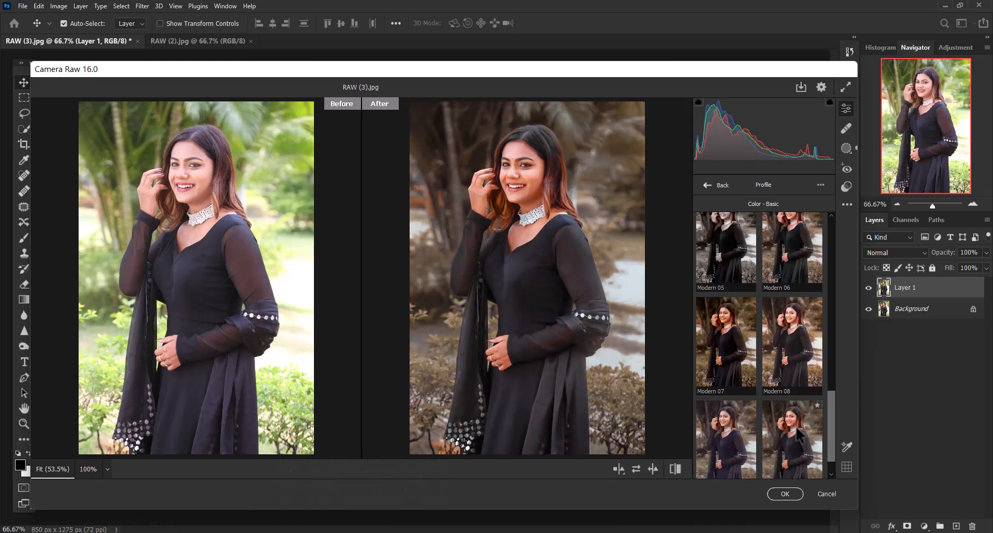
{"action": "scroll", "coordinate": [799, 433], "scroll_direction": "down", "scroll_amount": 1}
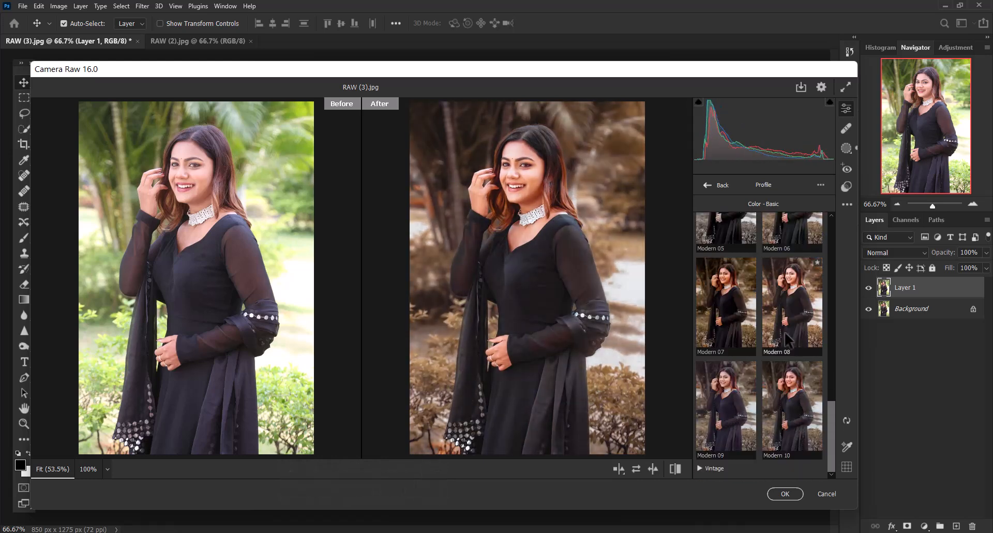
{"action": "scroll", "coordinate": [787, 339], "scroll_direction": "up", "scroll_amount": 2}
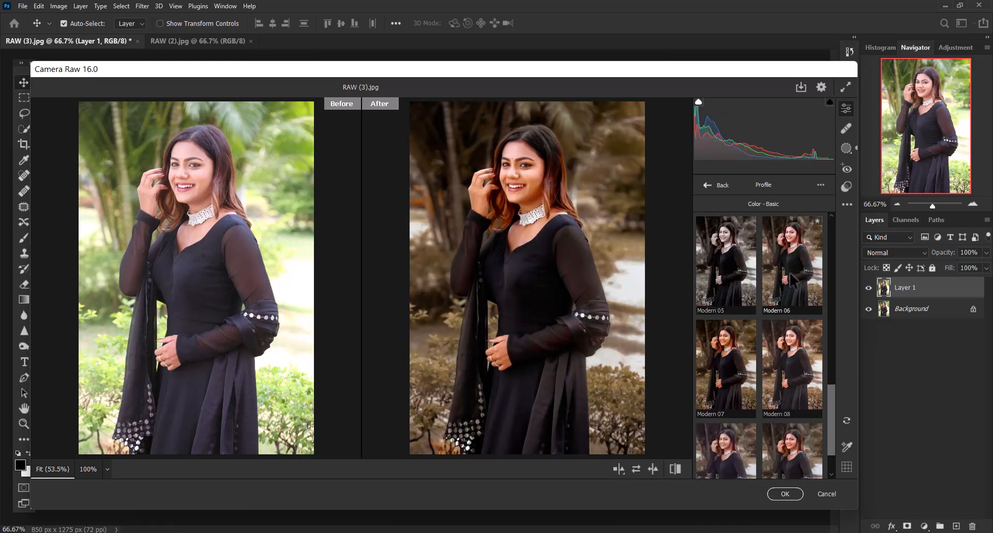
{"action": "scroll", "coordinate": [745, 347], "scroll_direction": "up", "scroll_amount": 4}
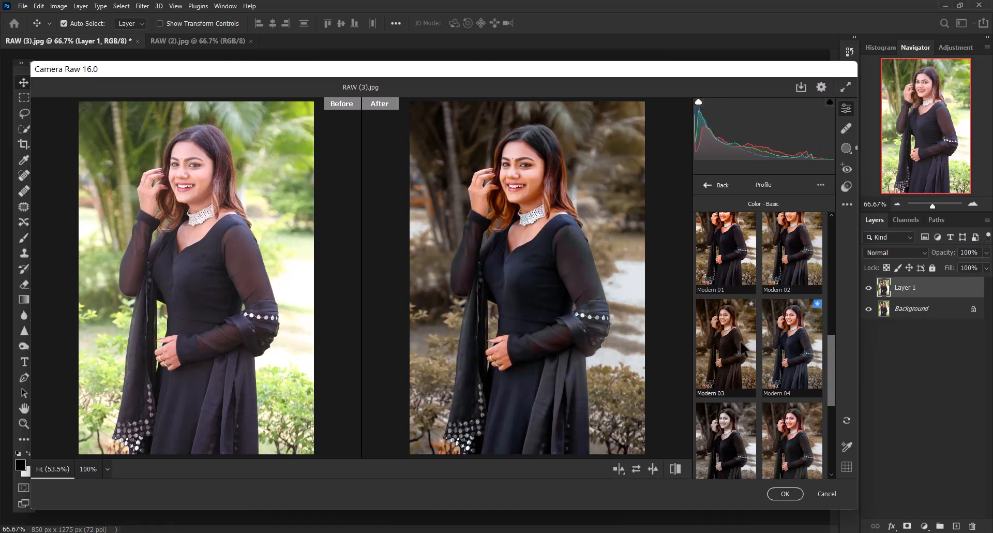
{"action": "scroll", "coordinate": [745, 347], "scroll_direction": "up", "scroll_amount": 2}
{"action": "left_click", "coordinate": [790, 305]}
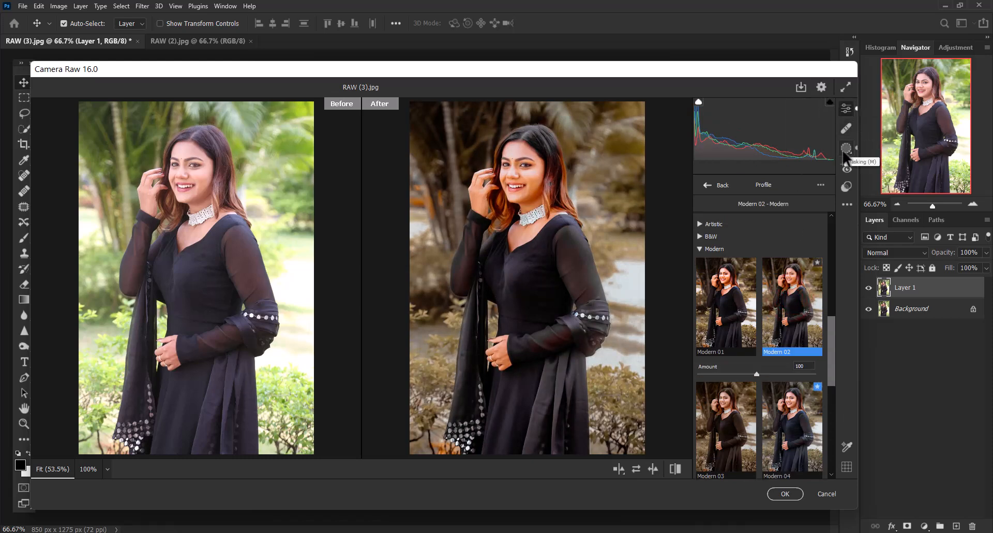
{"action": "left_click", "coordinate": [704, 248]}
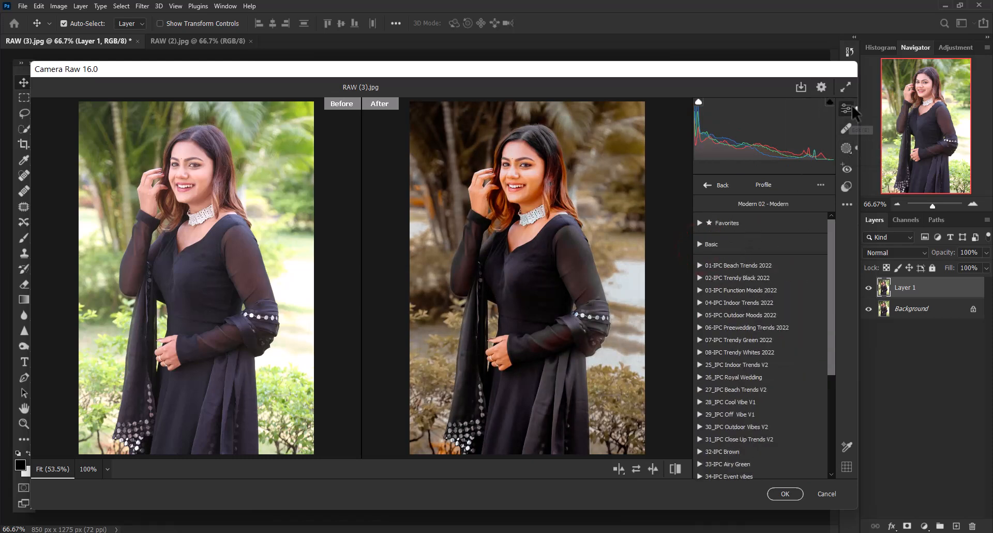
Create a Color Range mask sampled from the woman's facial skin and lower its Saturation to about -40
{"action": "left_click", "coordinate": [846, 148]}
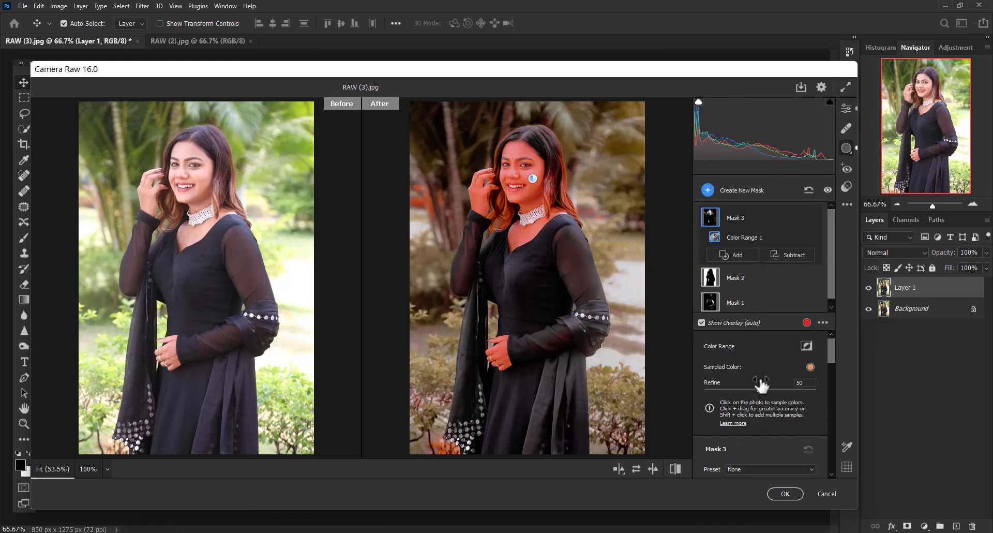
{"action": "scroll", "coordinate": [764, 387], "scroll_direction": "down", "scroll_amount": 5}
{"action": "scroll", "coordinate": [772, 450], "scroll_direction": "down", "scroll_amount": 2}
{"action": "scroll", "coordinate": [761, 424], "scroll_direction": "down", "scroll_amount": 4}
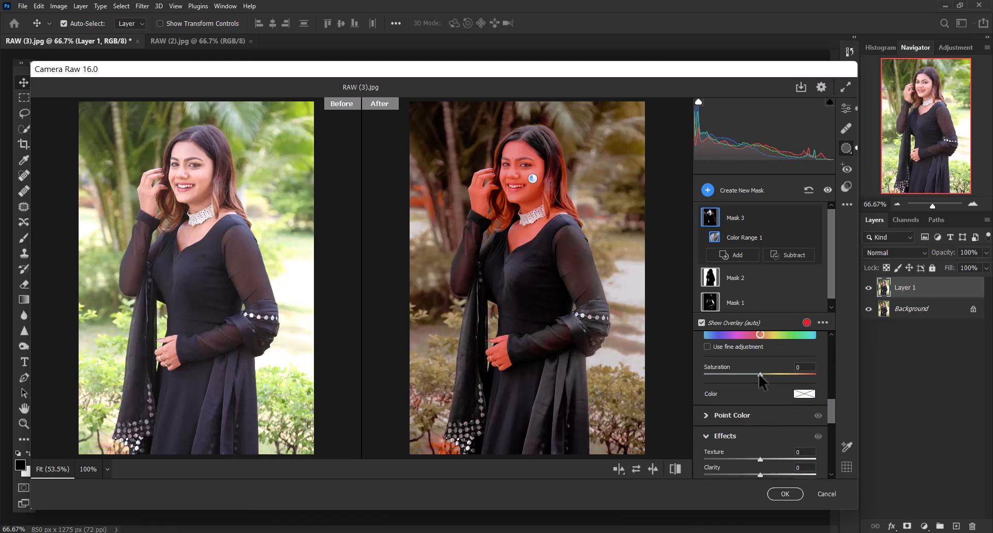
{"action": "left_click_drag", "start_coordinate": [760, 373], "coordinate": [748, 374]}
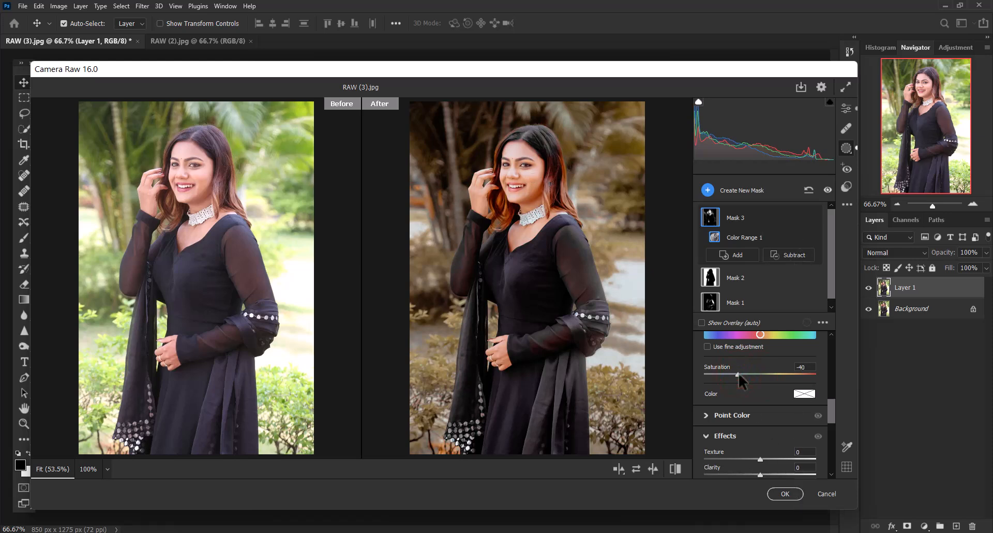
{"action": "left_click_drag", "start_coordinate": [738, 374], "coordinate": [740, 374]}
Set the Vignette in the Optics settings to -17 and apply the Camera Raw edits to Layer 1
{"action": "left_click", "coordinate": [846, 108]}
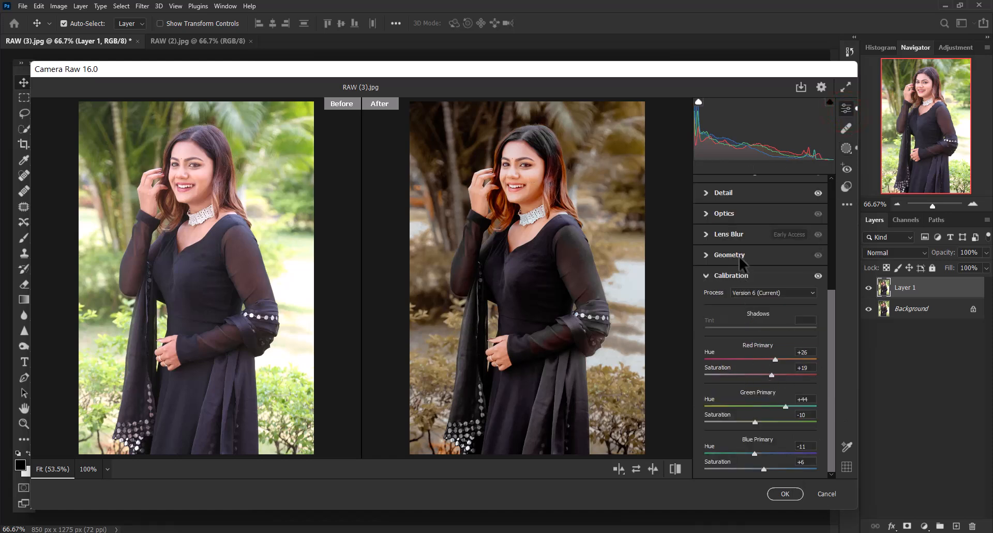
{"action": "left_click", "coordinate": [719, 279]}
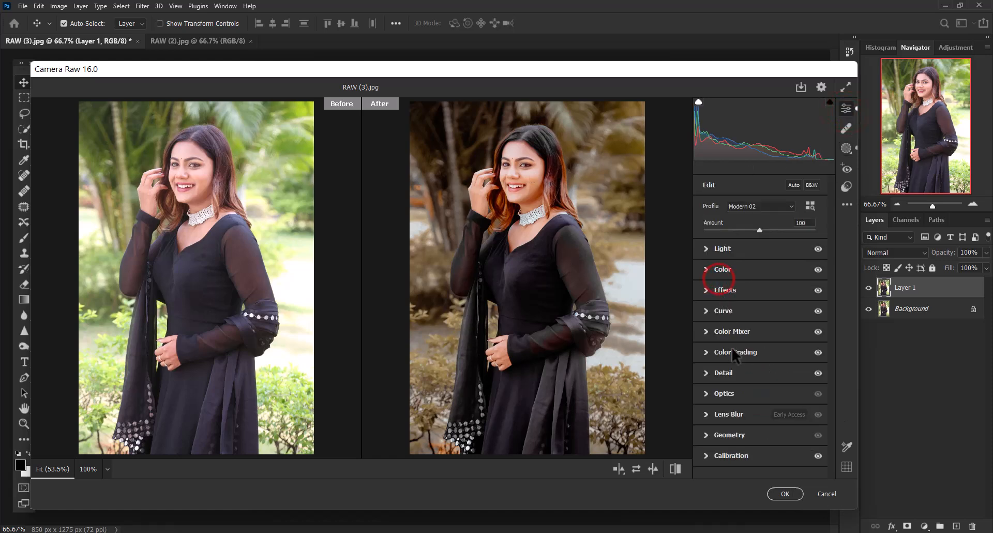
{"action": "left_click", "coordinate": [721, 392]}
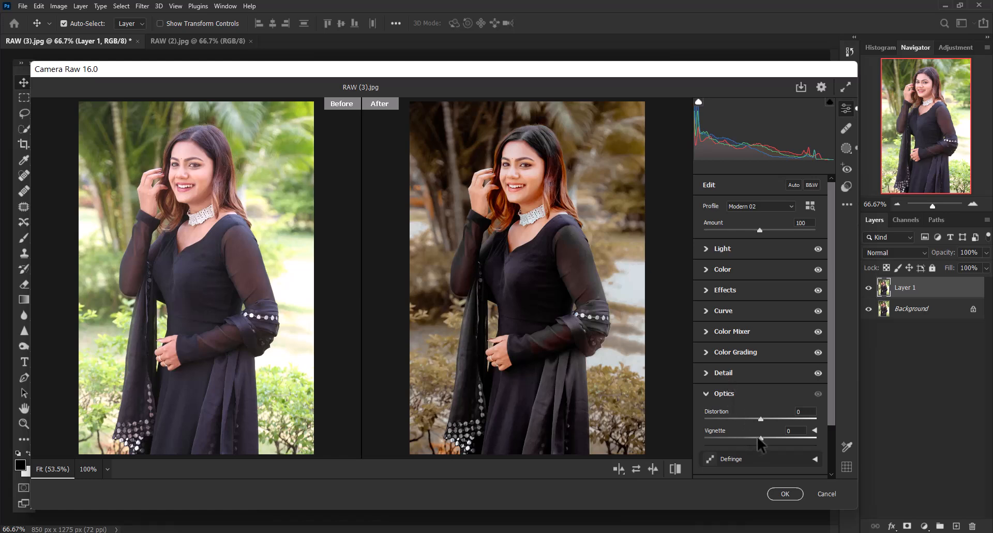
{"action": "mouse_move", "coordinate": [756, 435]}
{"action": "left_mouse_down"}
{"action": "mouse_move", "coordinate": [764, 436]}
{"action": "mouse_move", "coordinate": [749, 435]}
{"action": "left_mouse_up"}
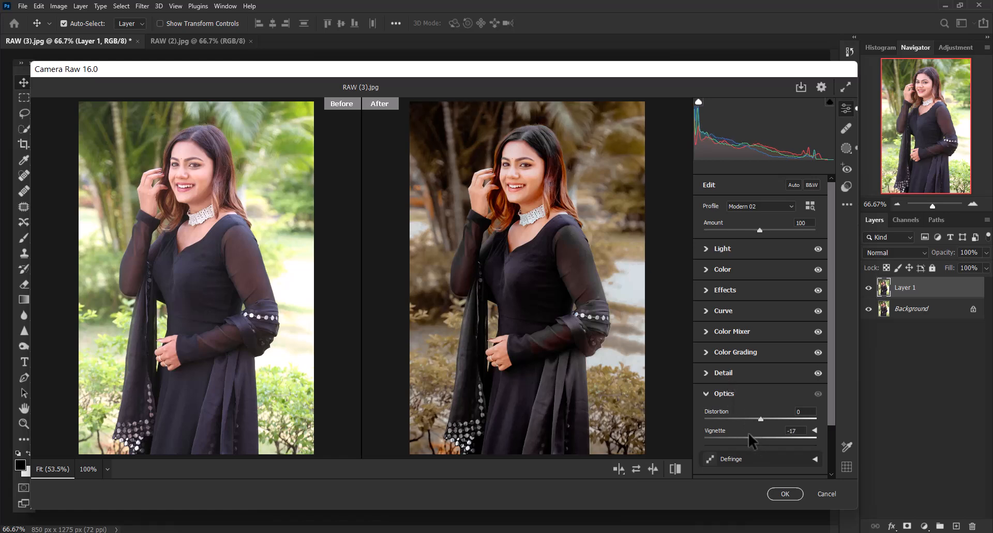
{"action": "left_click", "coordinate": [785, 493]}
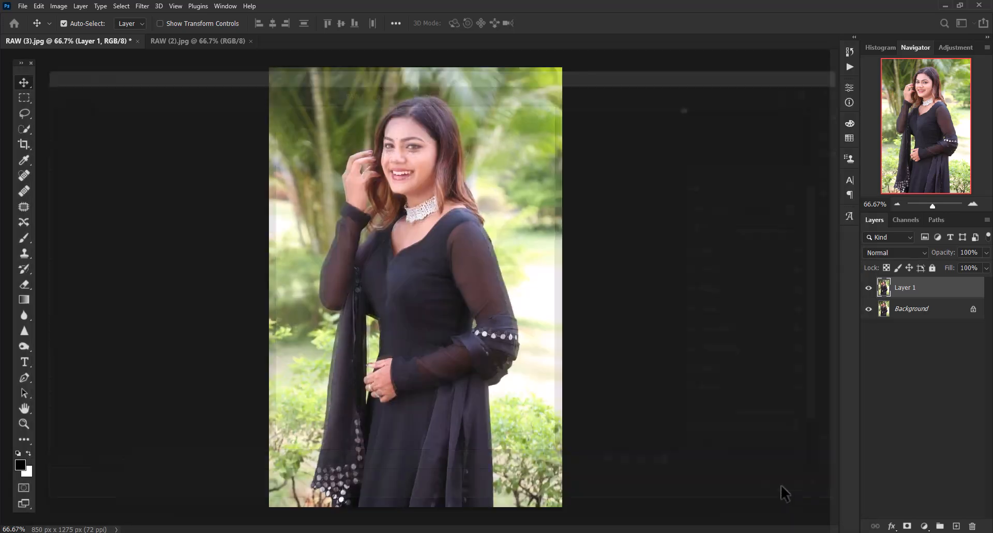
Compare the graded Layer 1 with the original photo by hiding and showing the layer
{"action": "left_click", "coordinate": [869, 287]}
{"action": "left_click", "coordinate": [868, 287]}
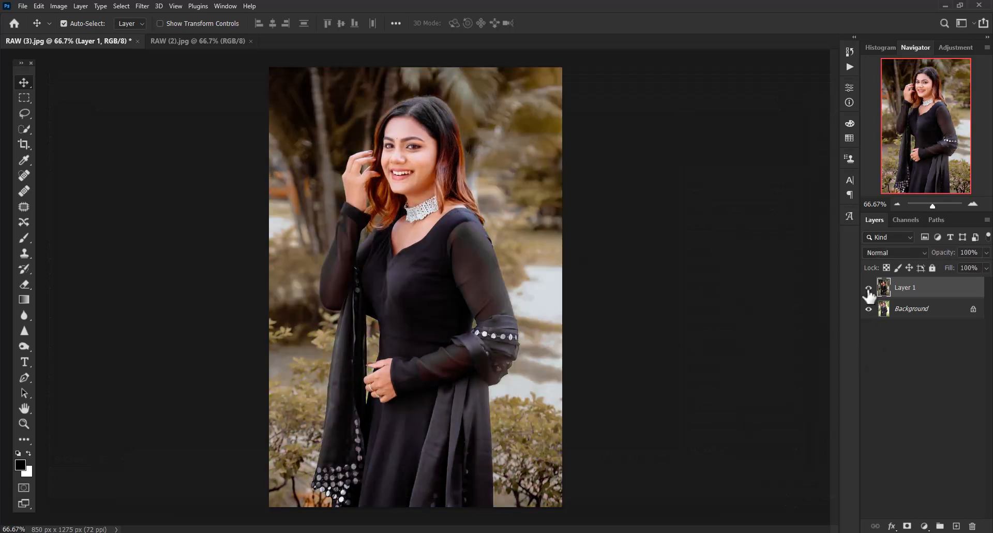
Switch to RAW (2).jpg, duplicate its Background as Layer 1 and open the Camera Raw filter on the copy
{"action": "left_click", "coordinate": [158, 41]}
{"action": "key", "text": "ctrl+v"}
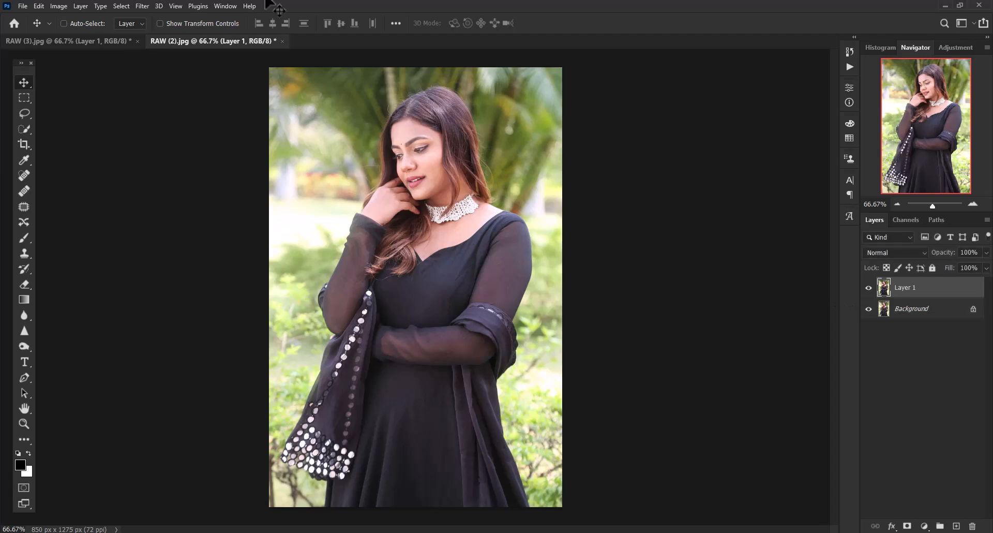
{"action": "left_click", "coordinate": [142, 7]}
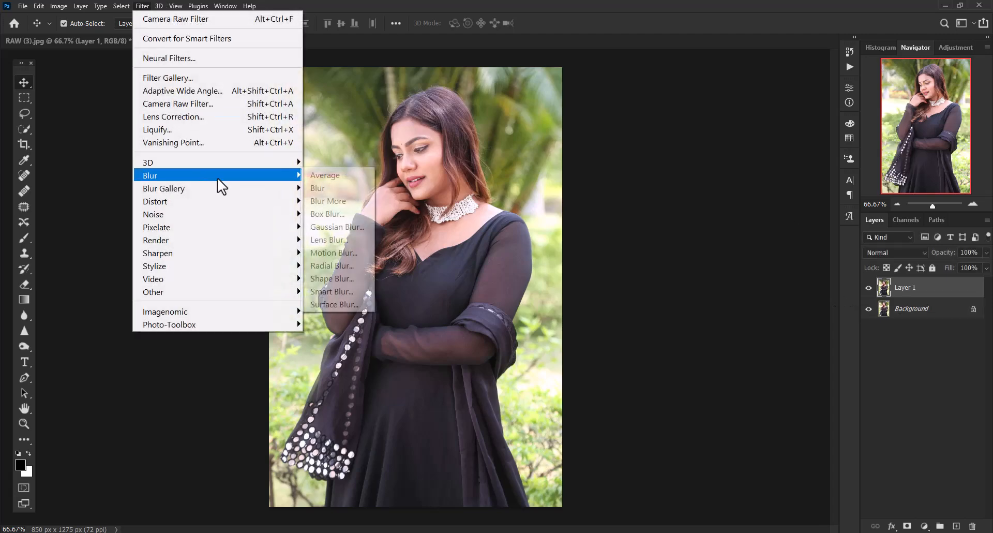
{"action": "left_click", "coordinate": [215, 109]}
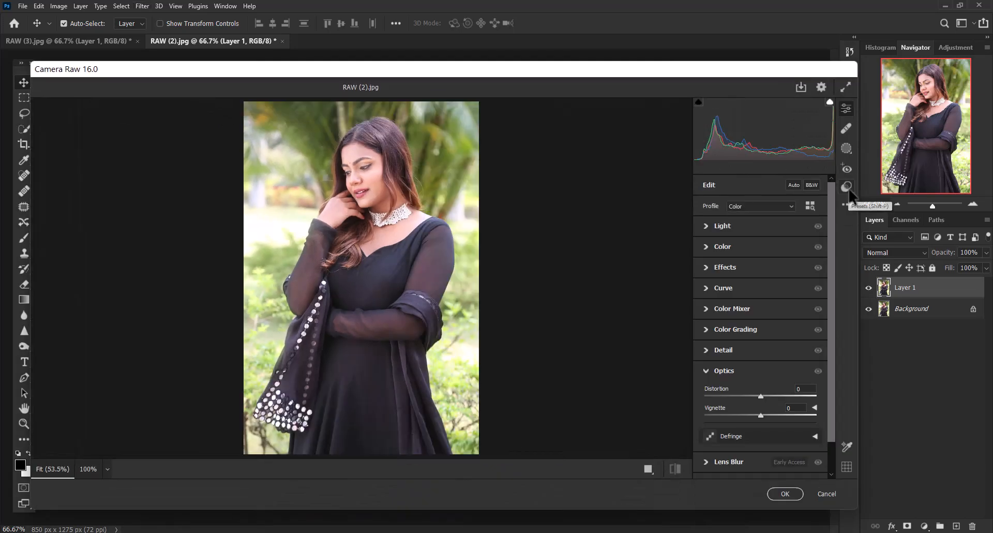
Browse the Camera Raw presets and apply the saved preset with the muted brown background and black dress look
{"action": "left_click", "coordinate": [847, 187]}
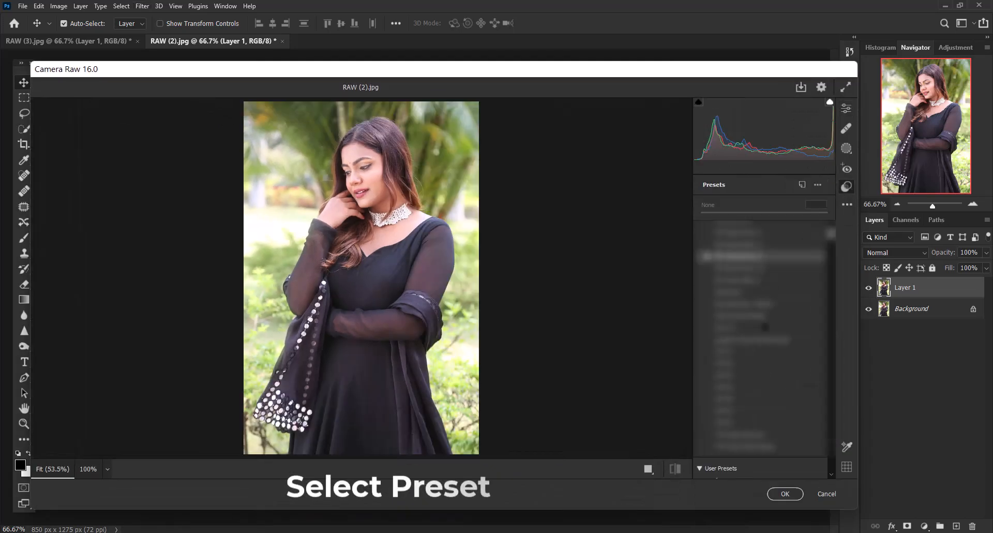
{"action": "scroll", "coordinate": [754, 323], "scroll_direction": "down", "scroll_amount": 1}
{"action": "scroll", "coordinate": [751, 274], "scroll_direction": "up", "scroll_amount": 1}
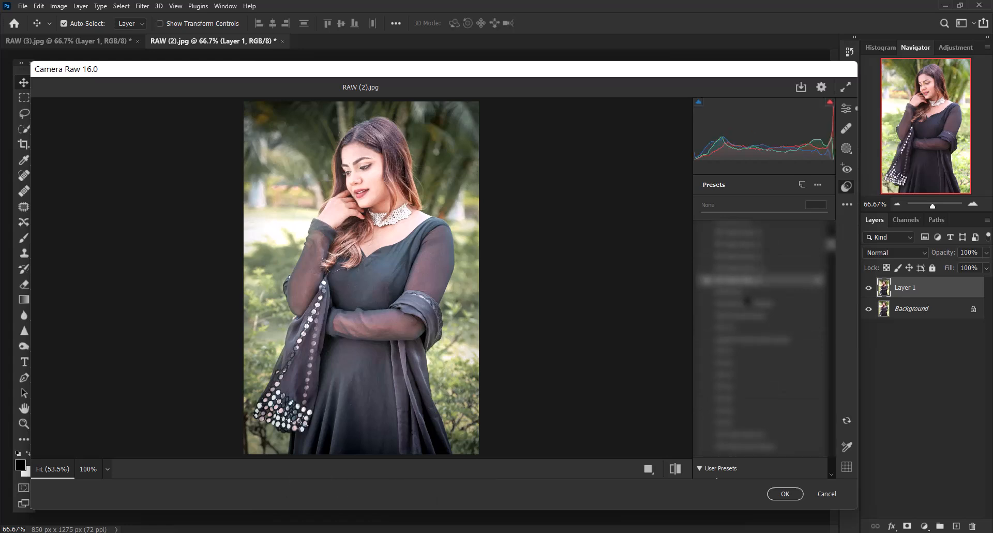
{"action": "left_click", "coordinate": [746, 300]}
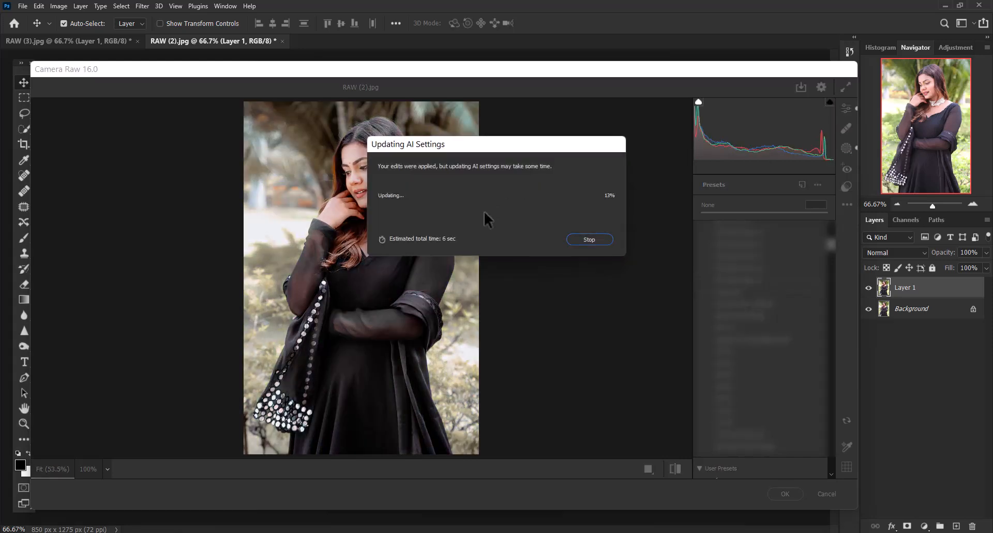
Return to the global edit settings of the preset-graded portrait and collapse the Optics group
{"action": "left_click", "coordinate": [846, 108]}
{"action": "left_click", "coordinate": [708, 393]}
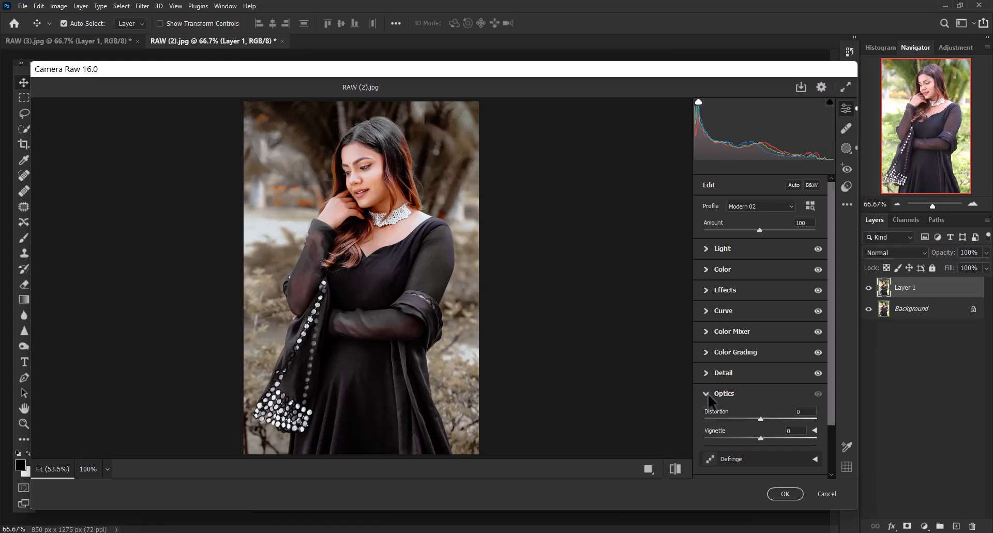
{"action": "left_click", "coordinate": [707, 394]}
Compare the preset result with the original in the side-by-side before/after view, inspecting the face and hair at 100%
{"action": "left_click", "coordinate": [677, 469]}
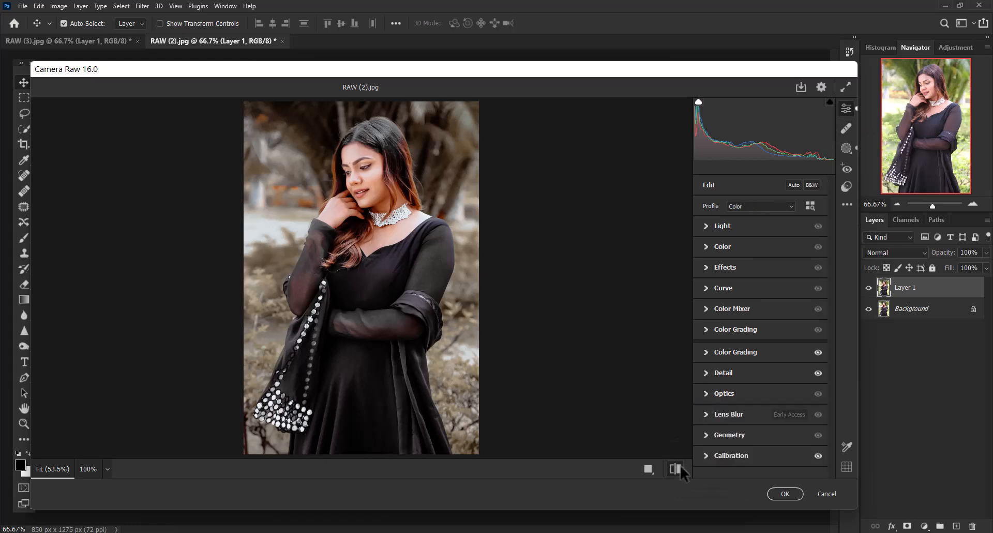
{"action": "left_click", "coordinate": [681, 465]}
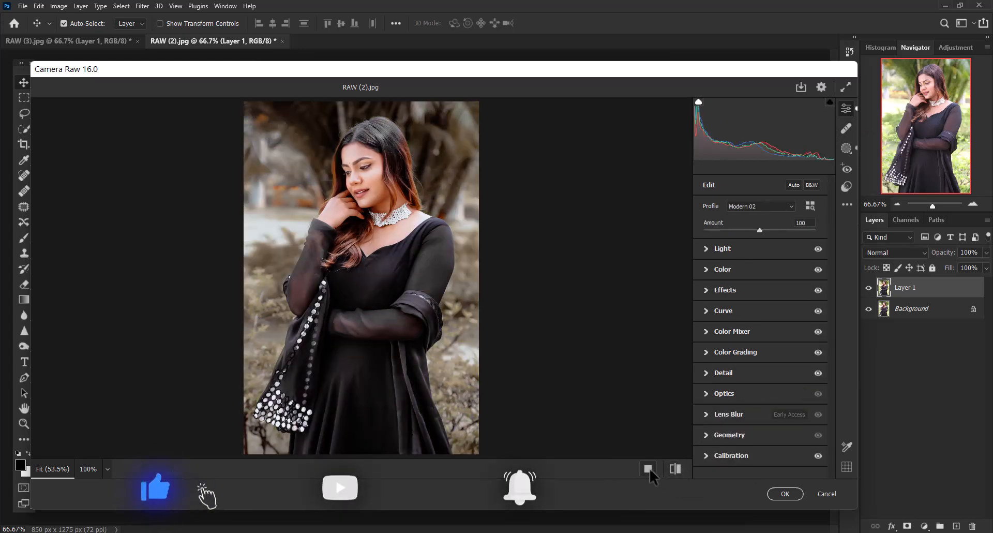
{"action": "left_click", "coordinate": [647, 468]}
{"action": "left_click", "coordinate": [567, 188]}
{"action": "left_click_drag", "start_coordinate": [567, 188], "coordinate": [562, 182]}
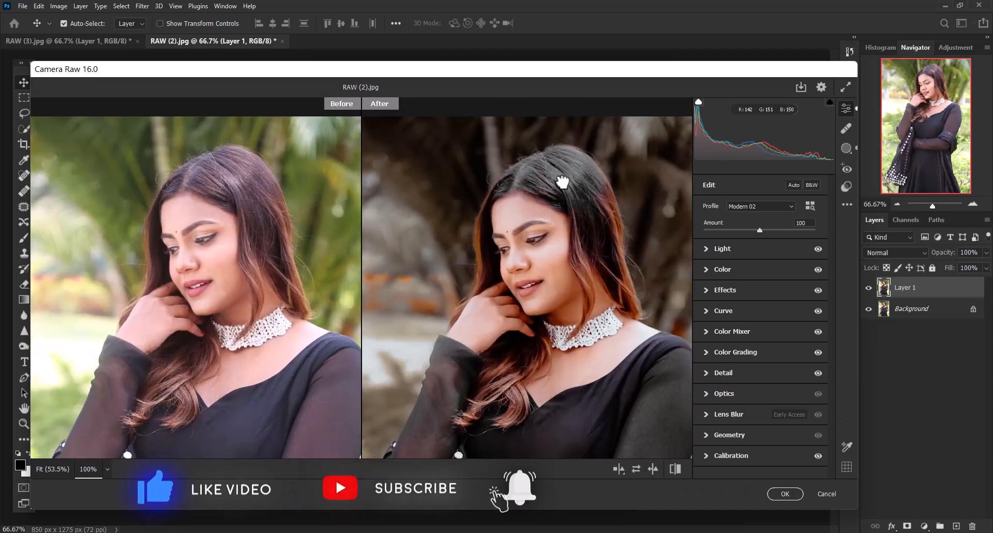
{"action": "left_click", "coordinate": [595, 185]}
{"action": "left_click", "coordinate": [604, 252]}
{"action": "left_click_drag", "start_coordinate": [619, 170], "coordinate": [665, 265]}
{"action": "left_click", "coordinate": [632, 226]}
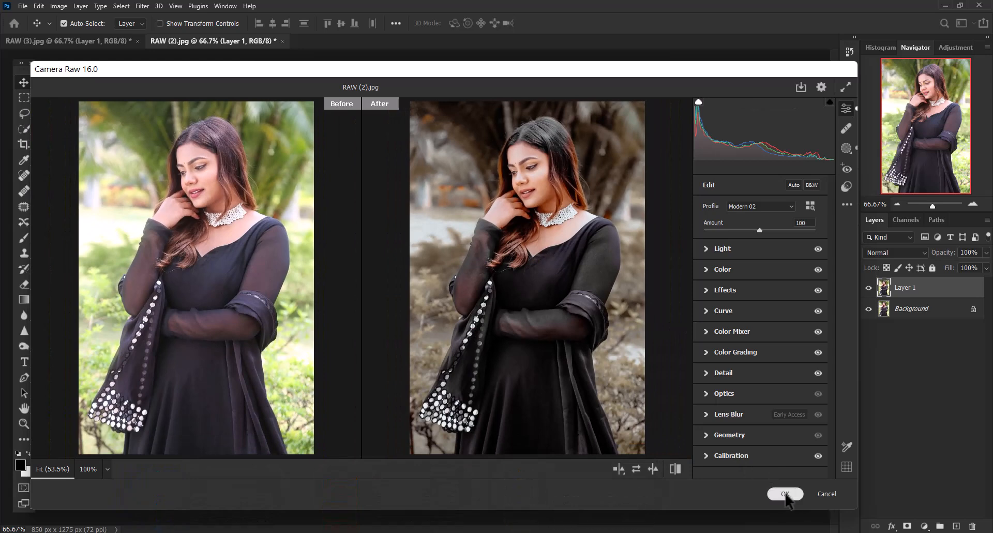
Apply the Camera Raw preset edits to Layer 1 and merge it into the Background
{"action": "left_click", "coordinate": [784, 493]}
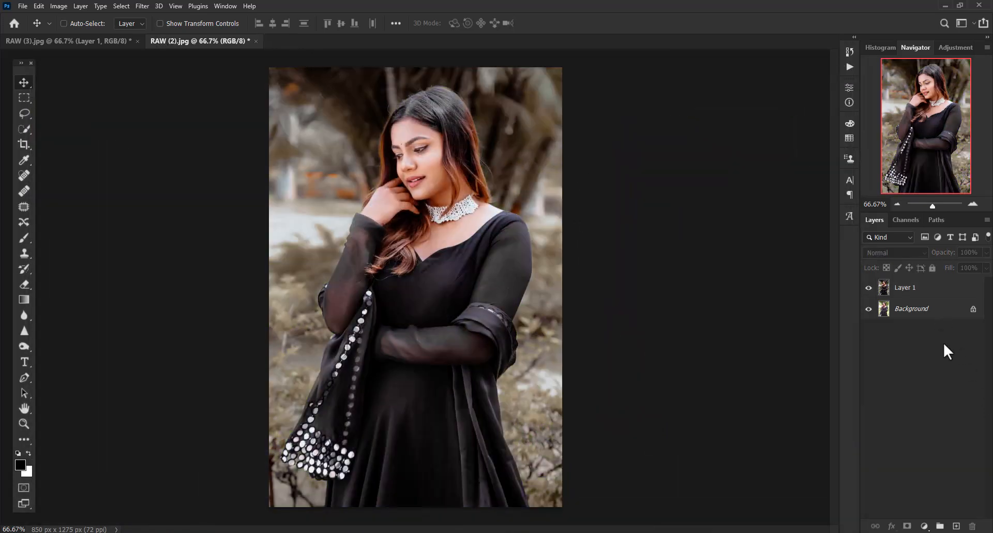
{"action": "key", "text": "ctrl+e"}
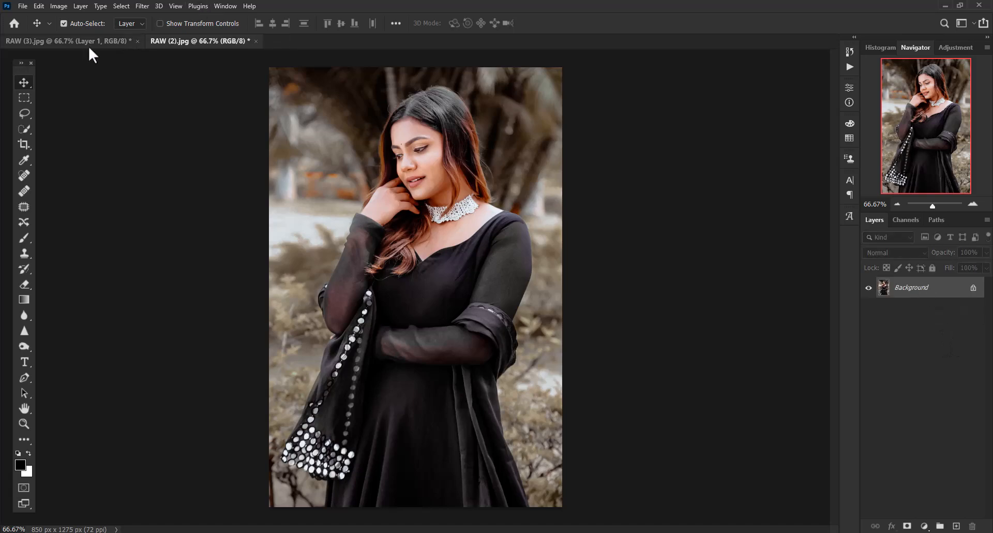
In RAW (3).jpg, duplicate Layer 1 and lower Yellow to -44% for the Yellows with Selective Color
{"action": "left_click", "coordinate": [96, 41]}
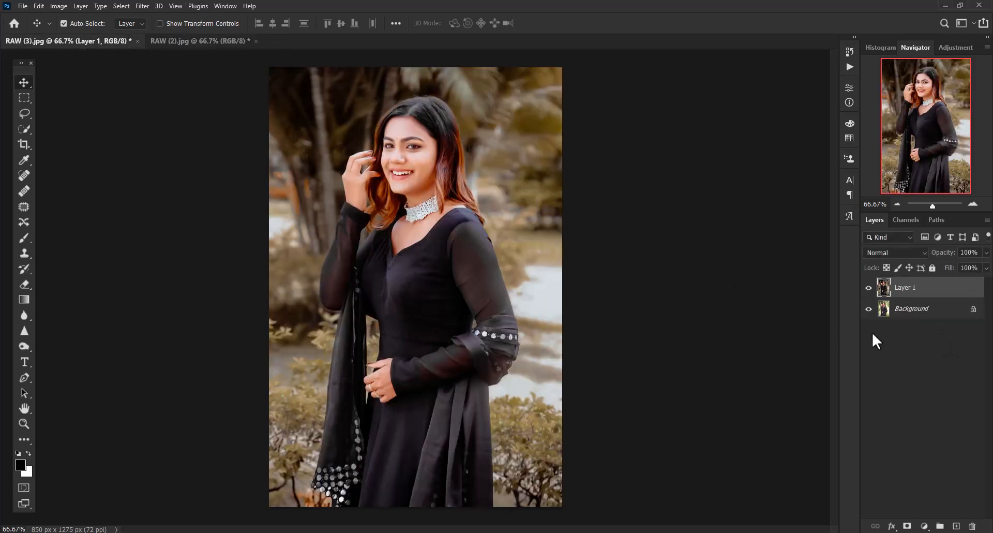
{"action": "key", "text": "ctrl+j"}
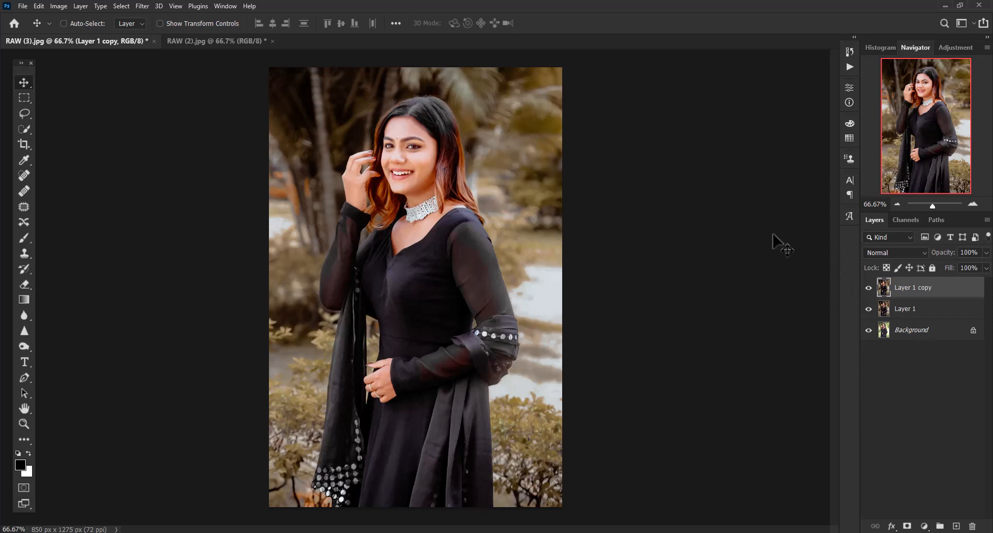
{"action": "key", "text": "ctrl+alt+shift+s"}
{"action": "left_click", "coordinate": [696, 188]}
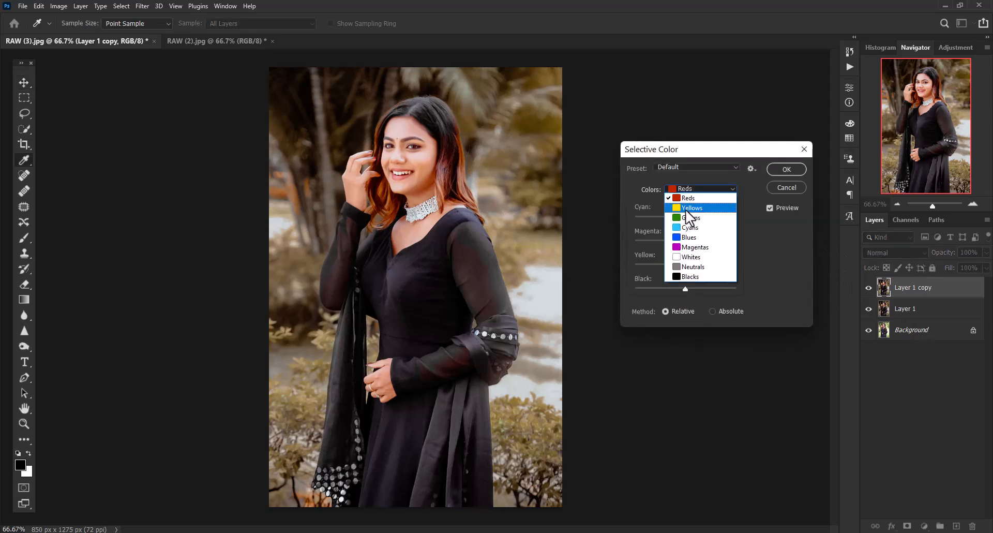
{"action": "left_click", "coordinate": [685, 209]}
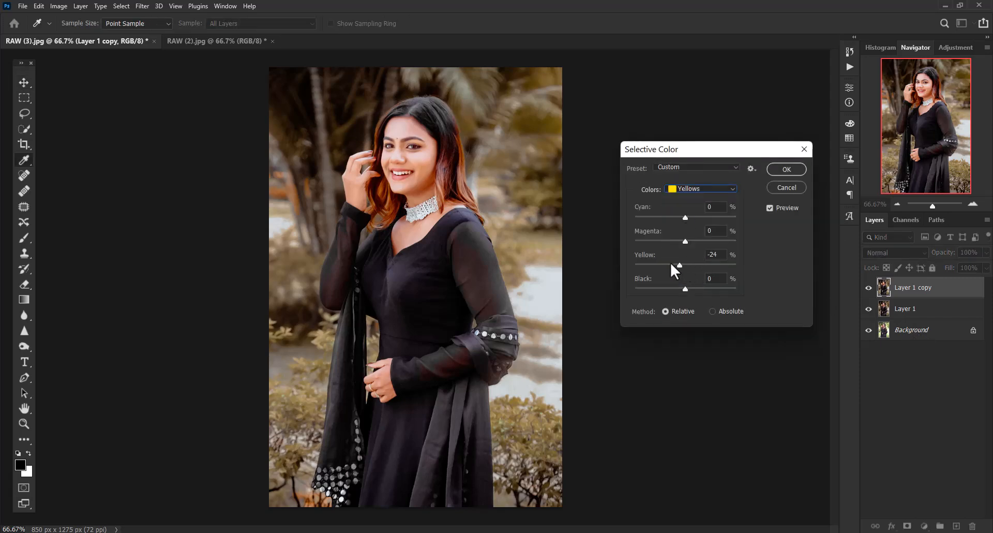
{"action": "left_click_drag", "start_coordinate": [653, 259], "coordinate": [662, 261]}
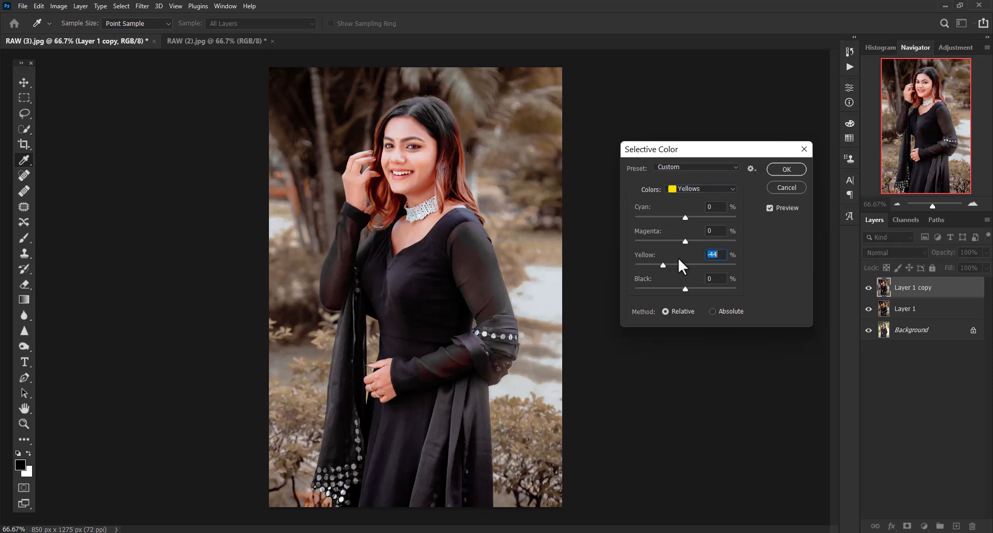
For the Reds, set Black to -9% and Magenta to 0%, and apply the Selective Color adjustment
{"action": "left_click", "coordinate": [681, 186]}
{"action": "left_click", "coordinate": [685, 188]}
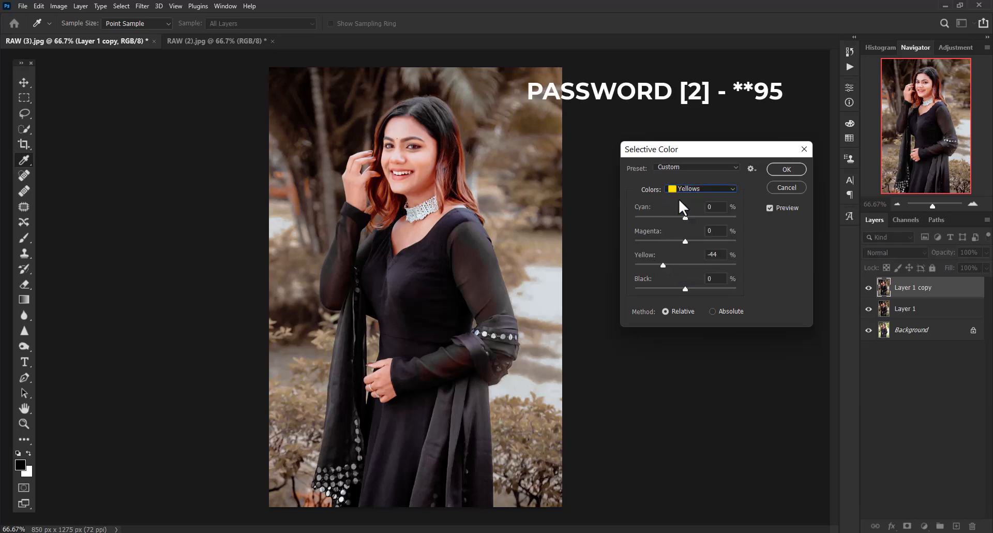
{"action": "left_click_drag", "start_coordinate": [673, 286], "coordinate": [681, 284]}
{"action": "key", "text": "shift+Tab"}
{"action": "type", "text": "0"}
{"action": "mouse_move", "coordinate": [691, 244]}
{"action": "left_mouse_down"}
{"action": "mouse_move", "coordinate": [670, 246]}
{"action": "mouse_move", "coordinate": [688, 252]}
{"action": "left_mouse_up"}
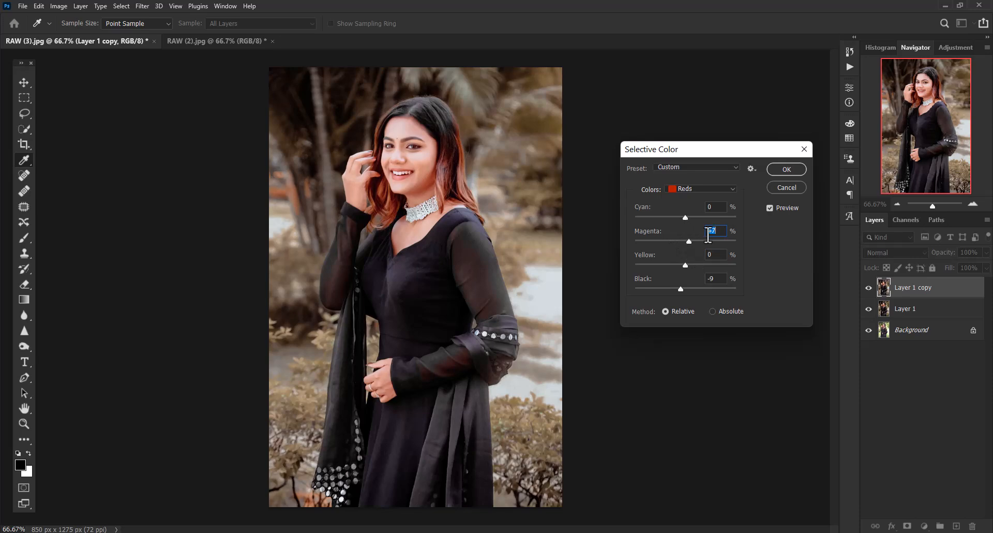
{"action": "type", "text": "0"}
{"action": "left_click", "coordinate": [787, 170]}
Delete Layer 1, leaving Layer 1 copy above the Background
{"action": "left_click_drag", "start_coordinate": [913, 287], "coordinate": [904, 307]}
{"action": "left_click", "coordinate": [908, 311]}
{"action": "key", "text": "Delete"}
Compare Layer 1 copy with the original by toggling its visibility, and merge it into the Background
{"action": "left_click", "coordinate": [869, 288]}
{"action": "left_click", "coordinate": [869, 288]}
{"action": "left_click", "coordinate": [725, 259]}
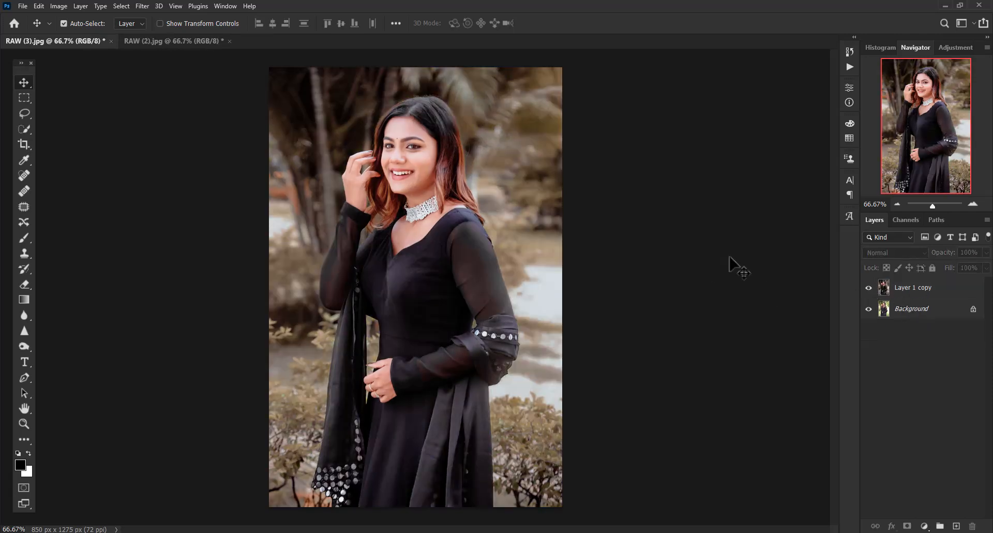
{"action": "left_click", "coordinate": [902, 296]}
{"action": "key", "text": "Delete"}
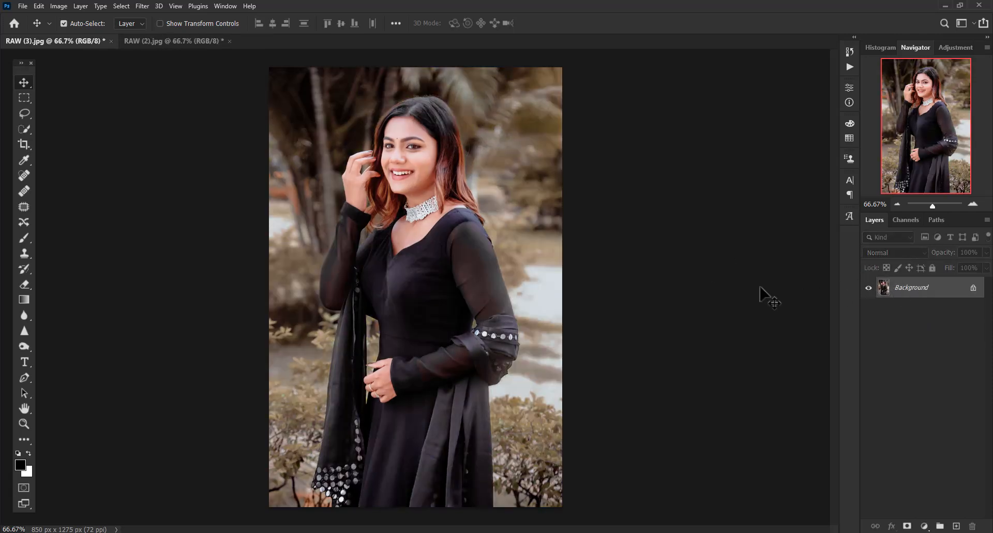